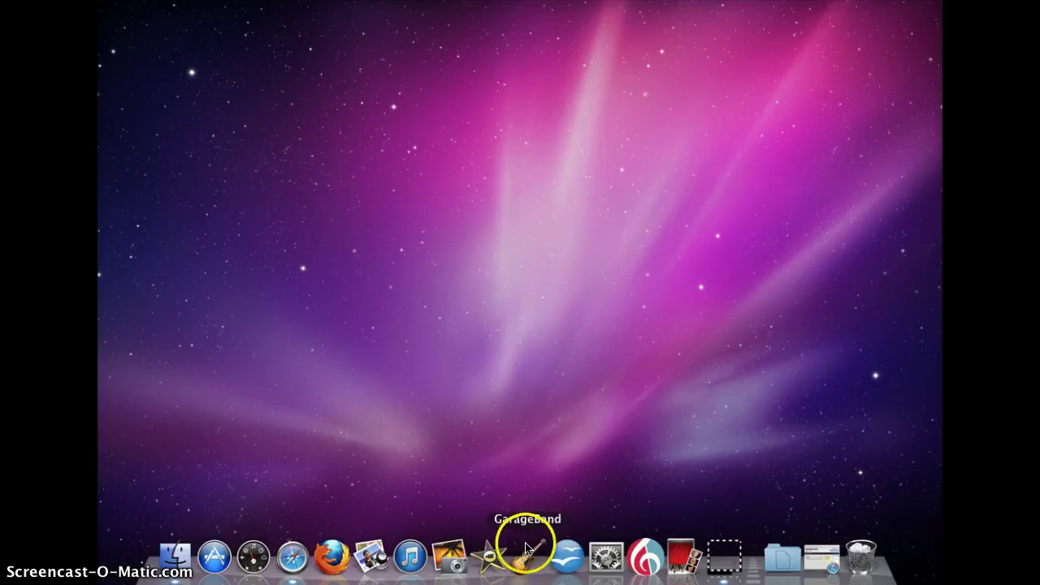
Switch to GarageBand and create a new project named "screencast" from the Loops template
{"action": "left_click", "coordinate": [528, 556]}
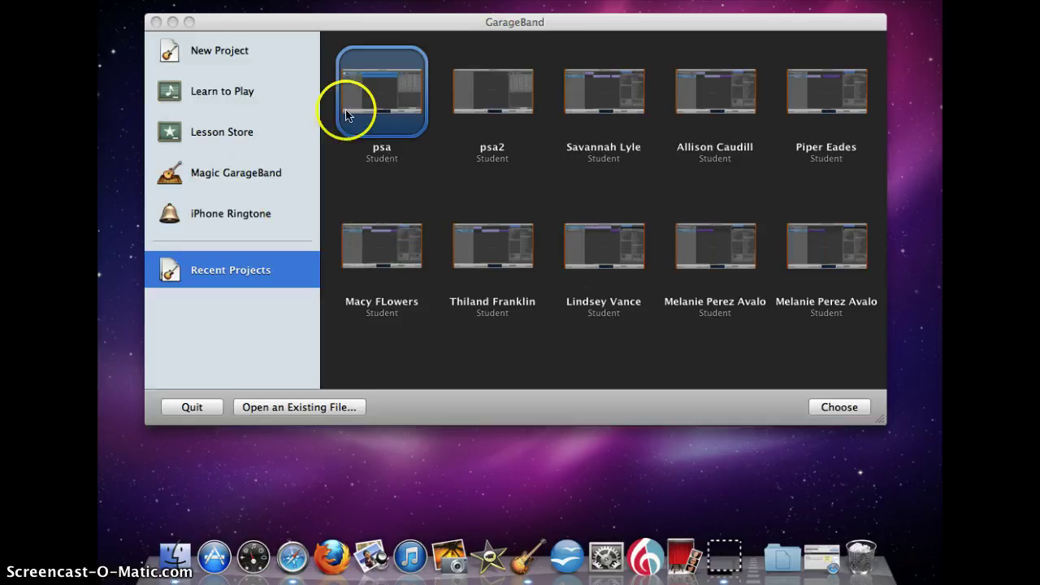
{"action": "left_click", "coordinate": [228, 45]}
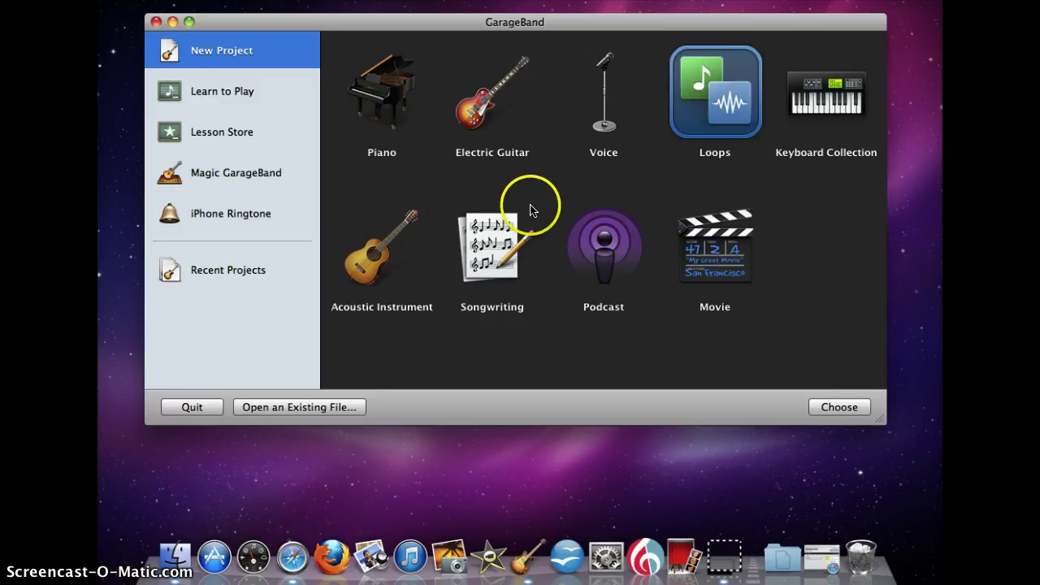
{"action": "double_click", "coordinate": [703, 118]}
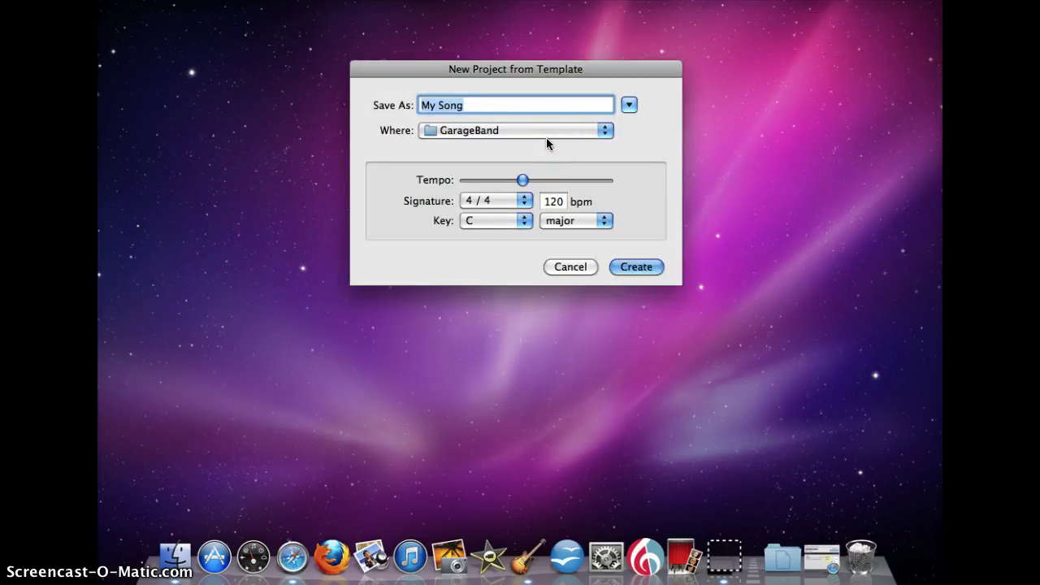
{"action": "type", "text": "screencast"}
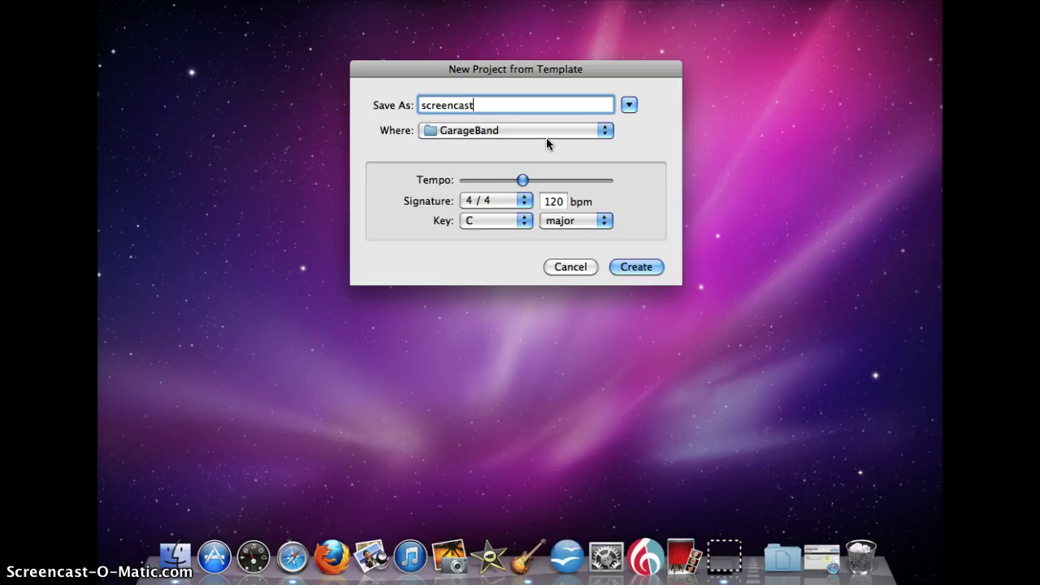
{"action": "key", "text": "Return"}
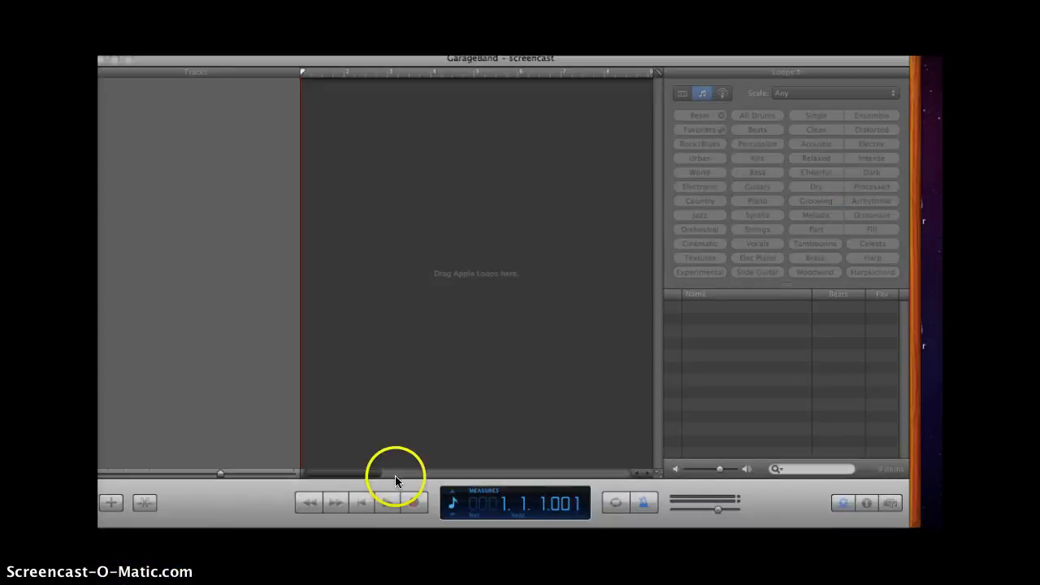
Turn off the metronome, and hide and reshow the loop browser
{"action": "left_click", "coordinate": [399, 397]}
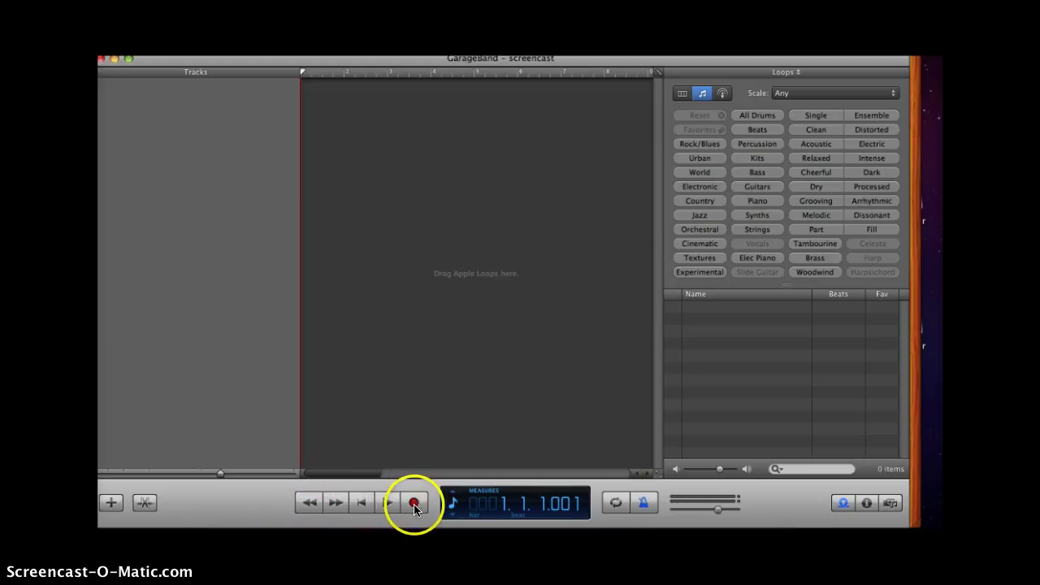
{"action": "left_click", "coordinate": [645, 503]}
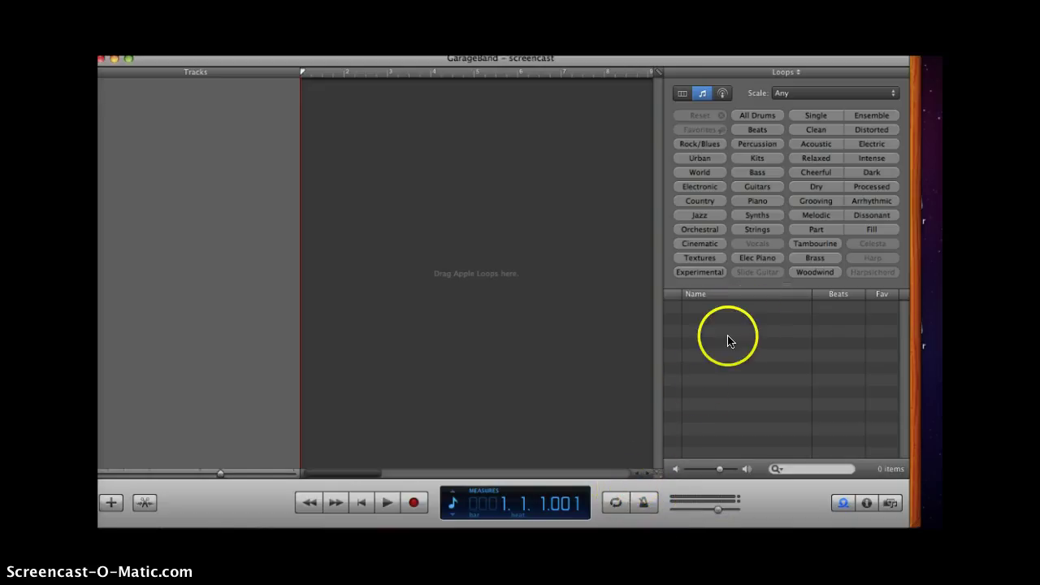
{"action": "left_click", "coordinate": [843, 504]}
{"action": "left_click", "coordinate": [843, 504]}
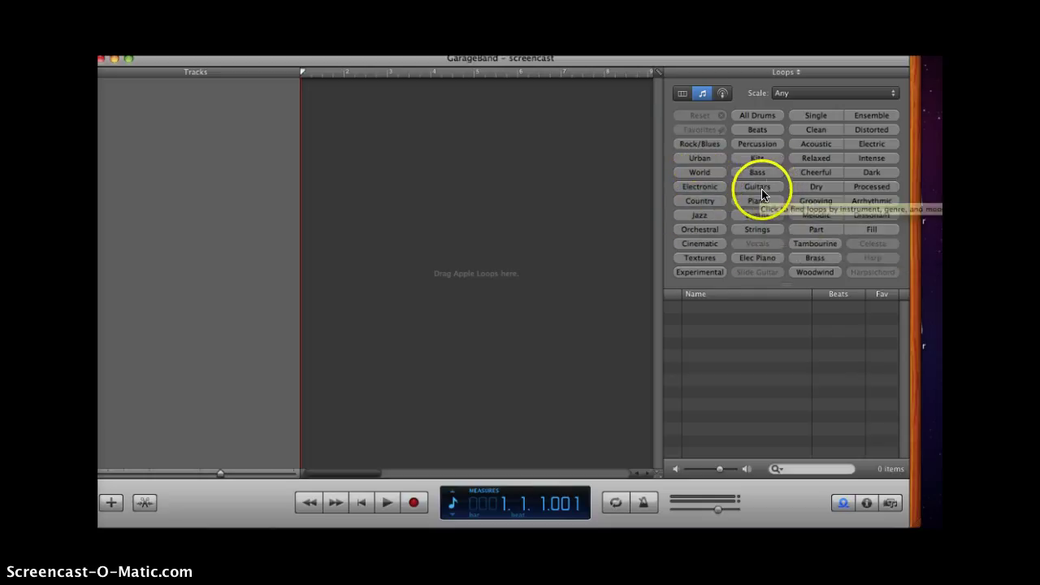
Filter the loops by Beats and preview Club Dance Beat 006
{"action": "left_click", "coordinate": [757, 129]}
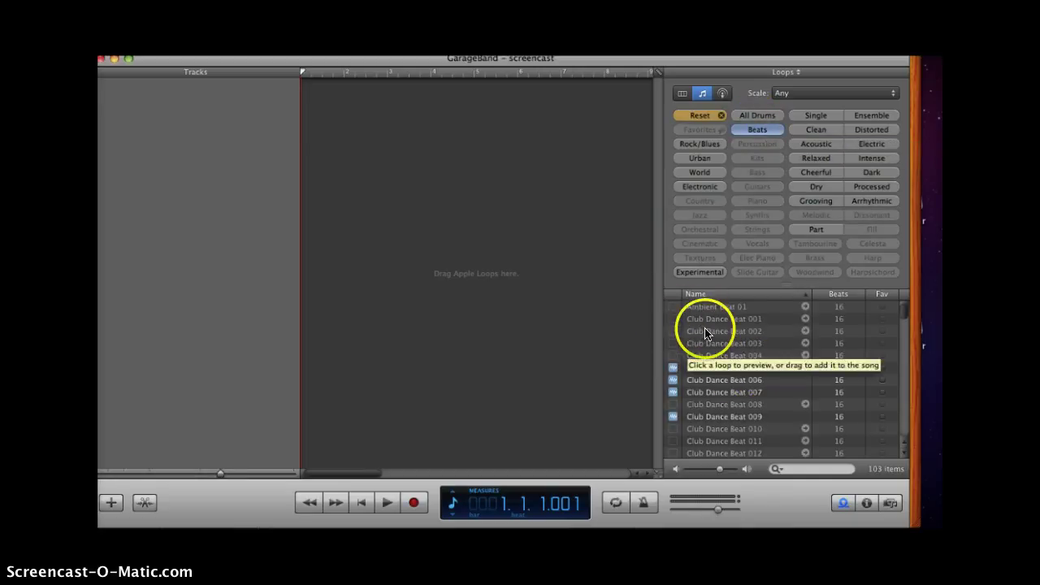
{"action": "left_click", "coordinate": [694, 380]}
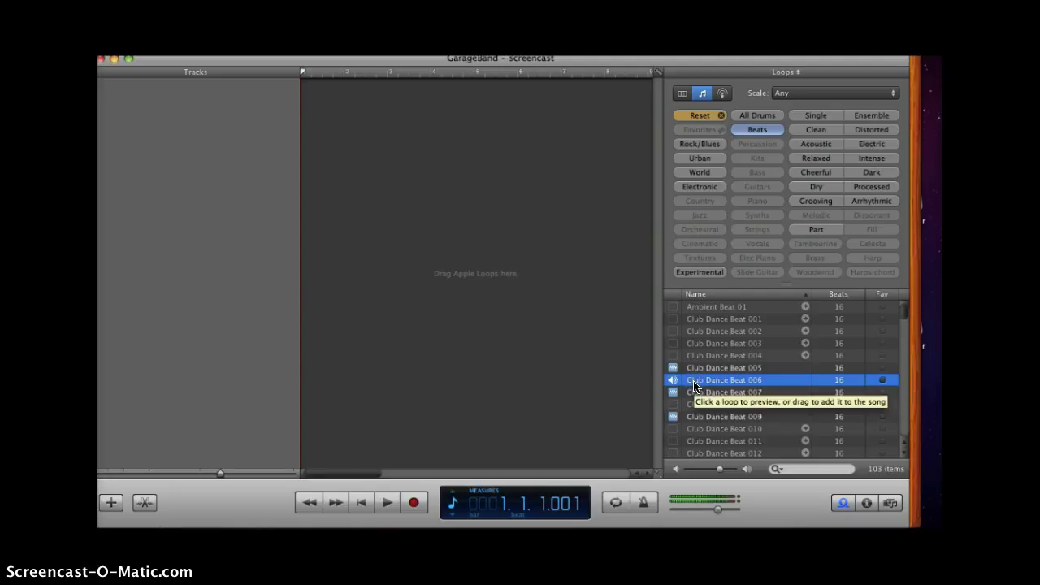
{"action": "key", "text": "space"}
{"action": "left_click", "coordinate": [697, 383]}
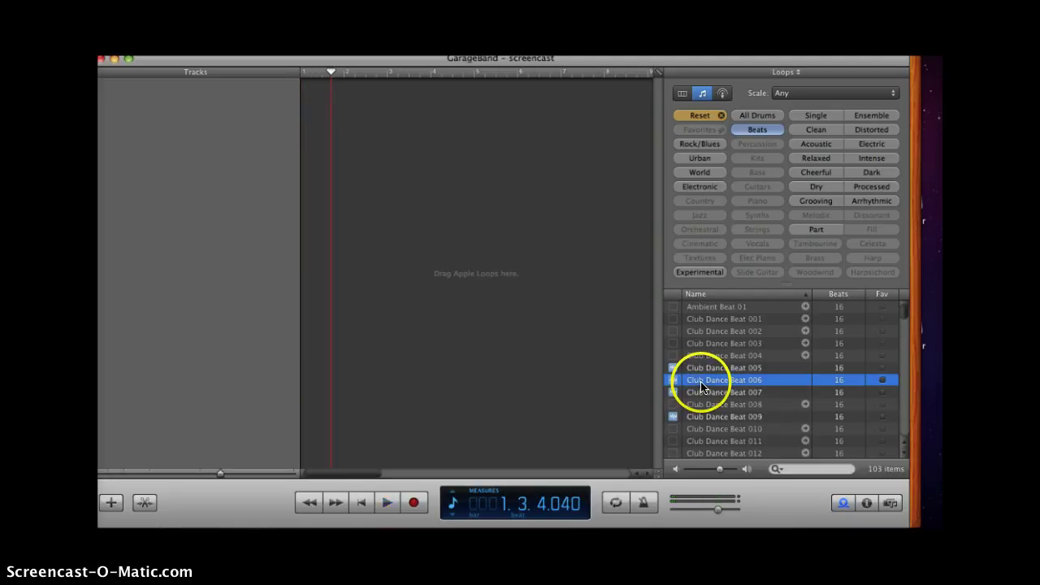
Place two Club Dance Beat 006 loops back to back on one track, starting at measures 1 and 5
{"action": "mouse_move", "coordinate": [707, 383]}
{"action": "left_mouse_down"}
{"action": "mouse_move", "coordinate": [475, 249]}
{"action": "mouse_move", "coordinate": [320, 92]}
{"action": "left_mouse_up"}
{"action": "left_click_drag", "start_coordinate": [709, 385], "coordinate": [341, 124]}
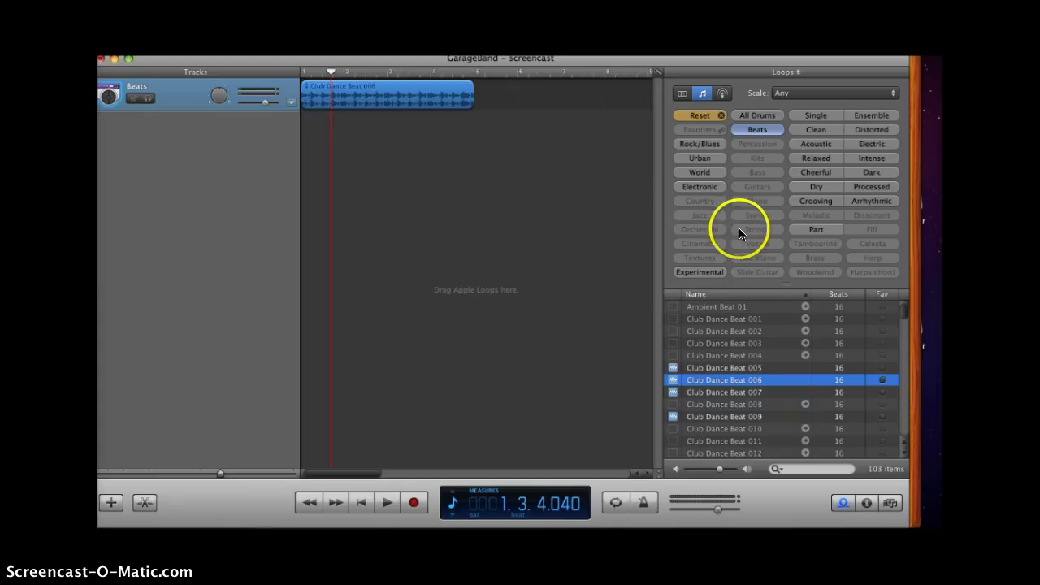
{"action": "left_click_drag", "start_coordinate": [707, 380], "coordinate": [470, 97]}
{"action": "left_click", "coordinate": [513, 199]}
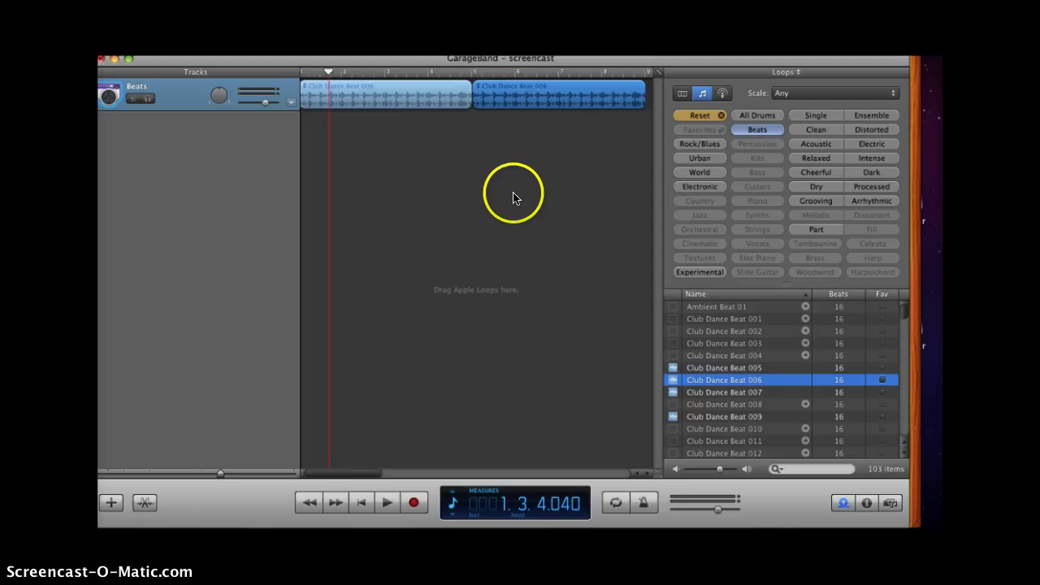
Look along the timeline, play the beats track briefly, and return the playhead to the start of the song
{"action": "scroll", "coordinate": [513, 198], "scroll_direction": "right", "scroll_amount": 1}
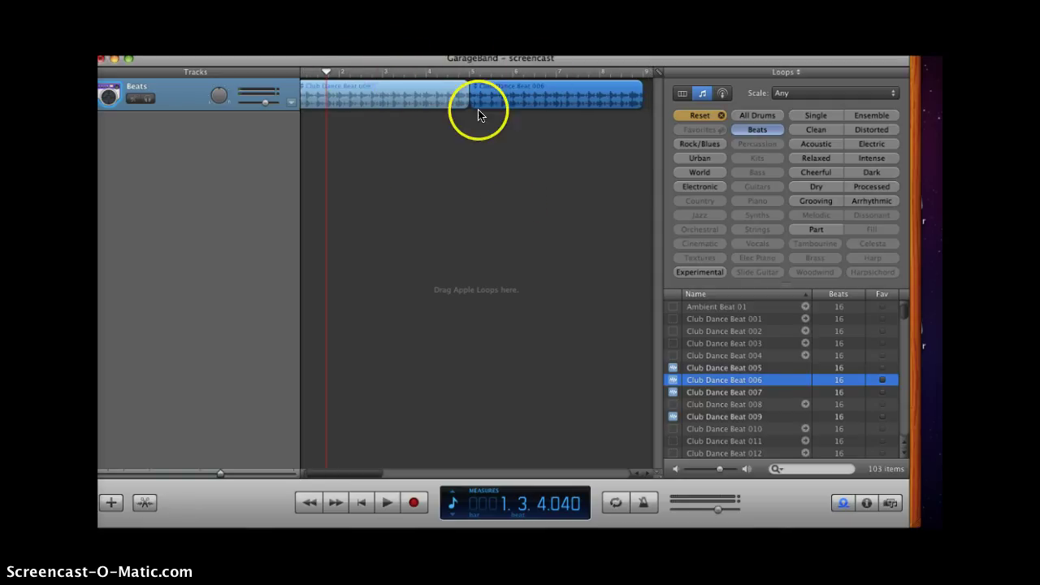
{"action": "scroll", "coordinate": [374, 199], "scroll_direction": "right", "scroll_amount": 10}
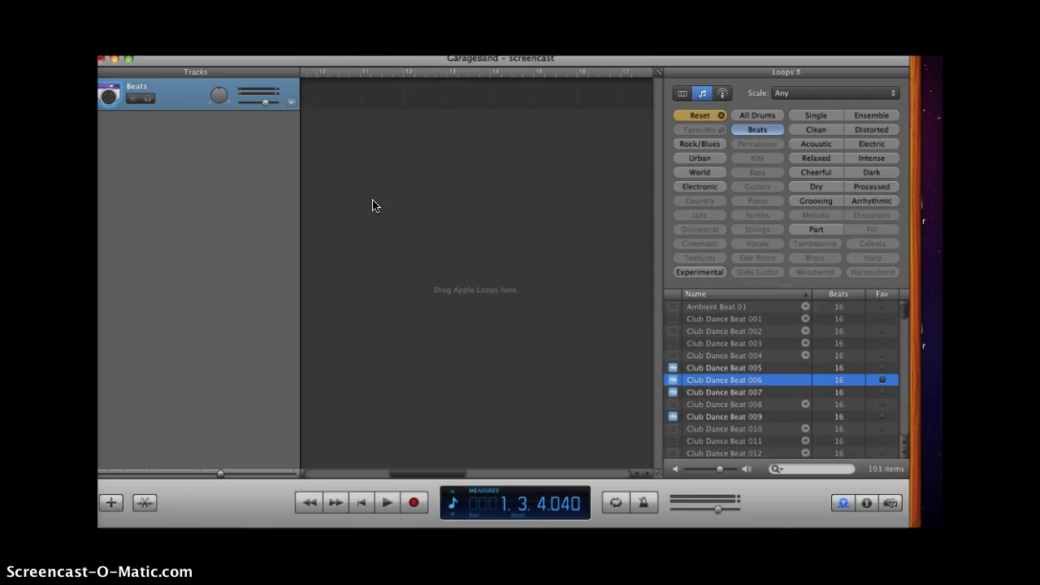
{"action": "scroll", "coordinate": [373, 205], "scroll_direction": "left", "scroll_amount": 10}
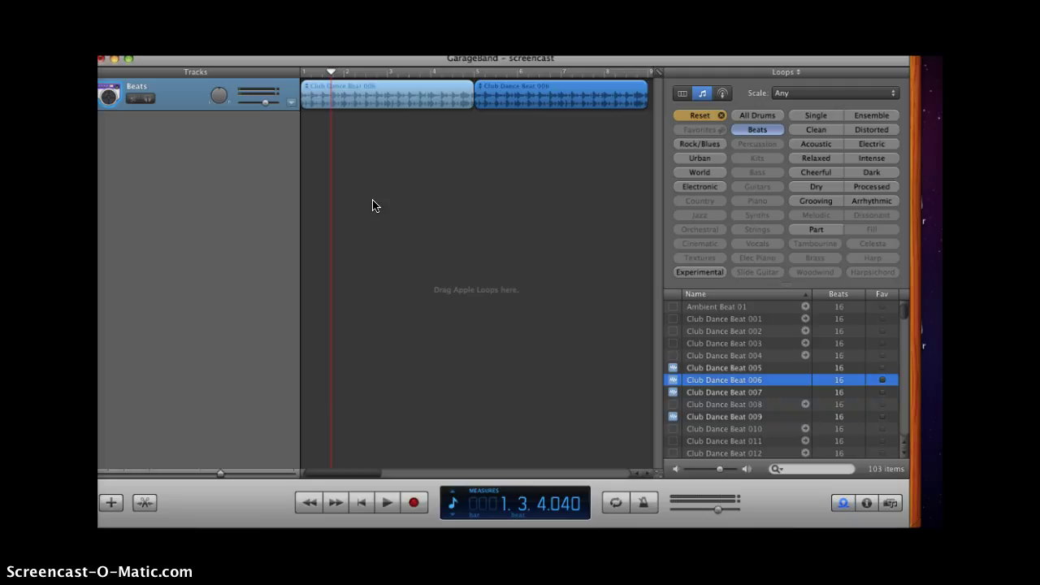
{"action": "key", "text": "space"}
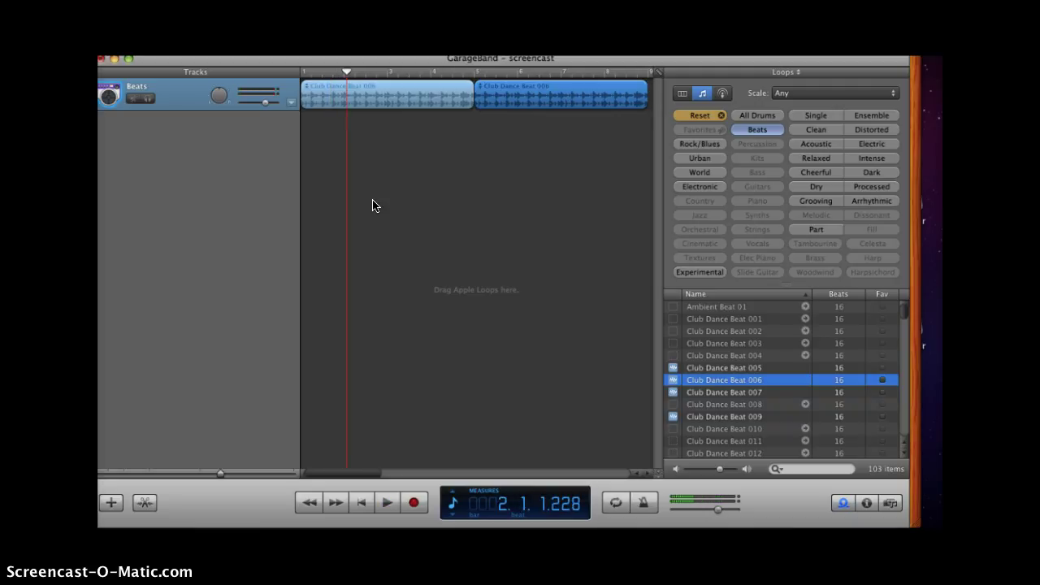
{"action": "key", "text": "Return"}
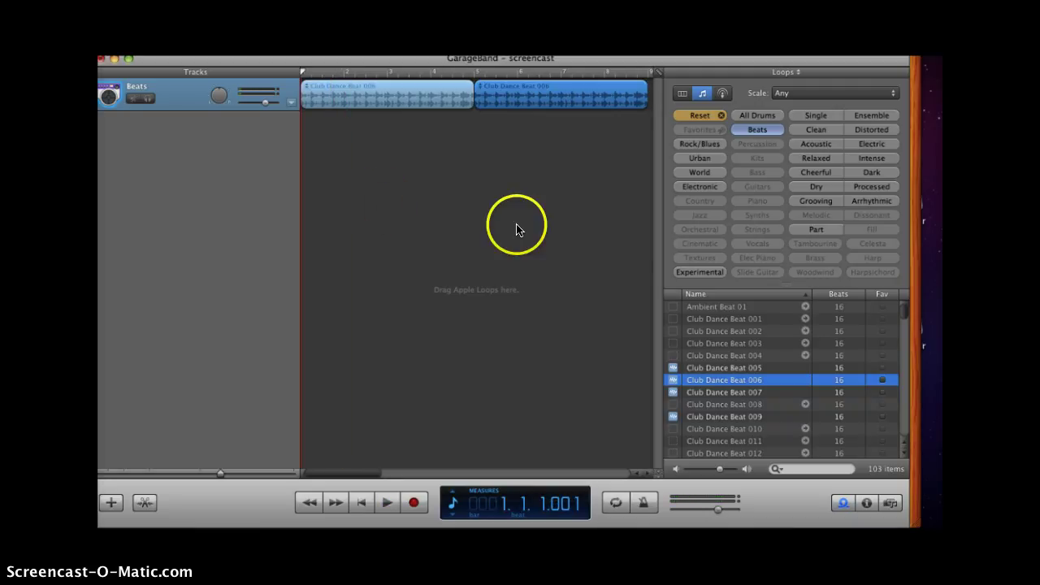
Clear the Beats filter, filter the loops by Guitars, and preview Edgy Rock Guitar 14
{"action": "left_click", "coordinate": [696, 115]}
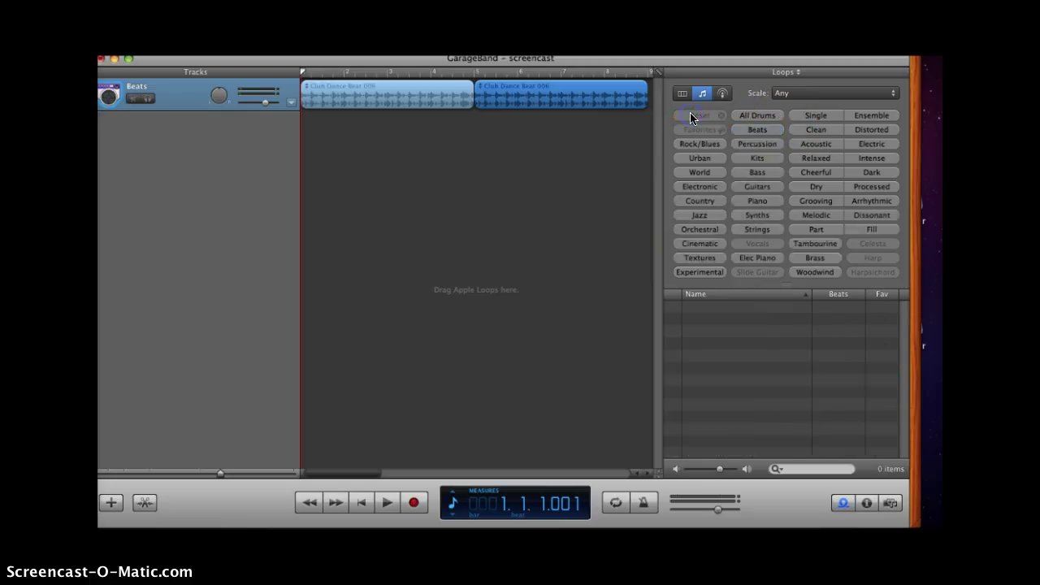
{"action": "left_click", "coordinate": [749, 190]}
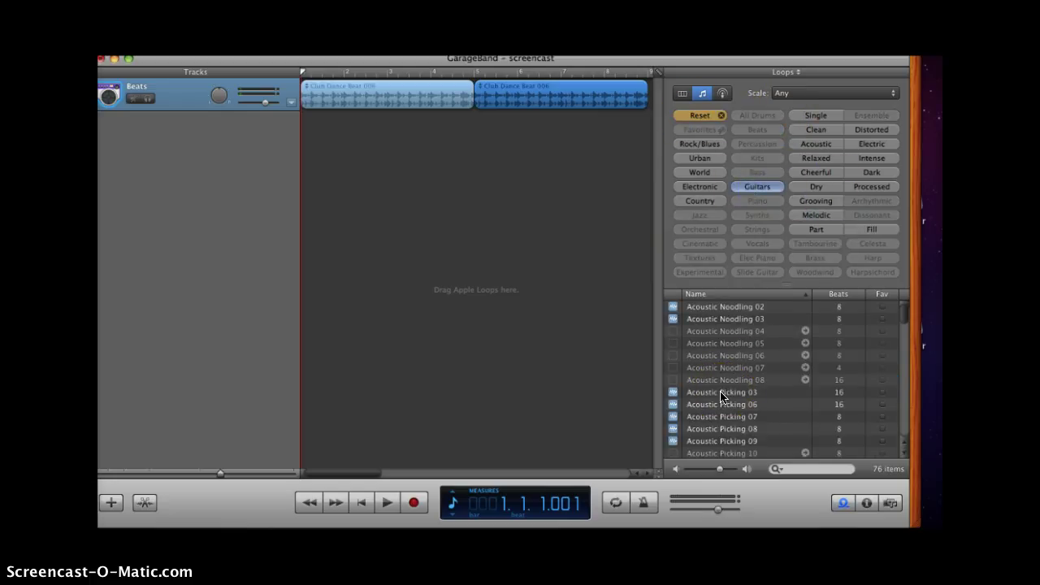
{"action": "scroll", "coordinate": [721, 396], "scroll_direction": "down", "scroll_amount": 8}
{"action": "scroll", "coordinate": [721, 396], "scroll_direction": "down", "scroll_amount": 5}
{"action": "left_click", "coordinate": [726, 363]}
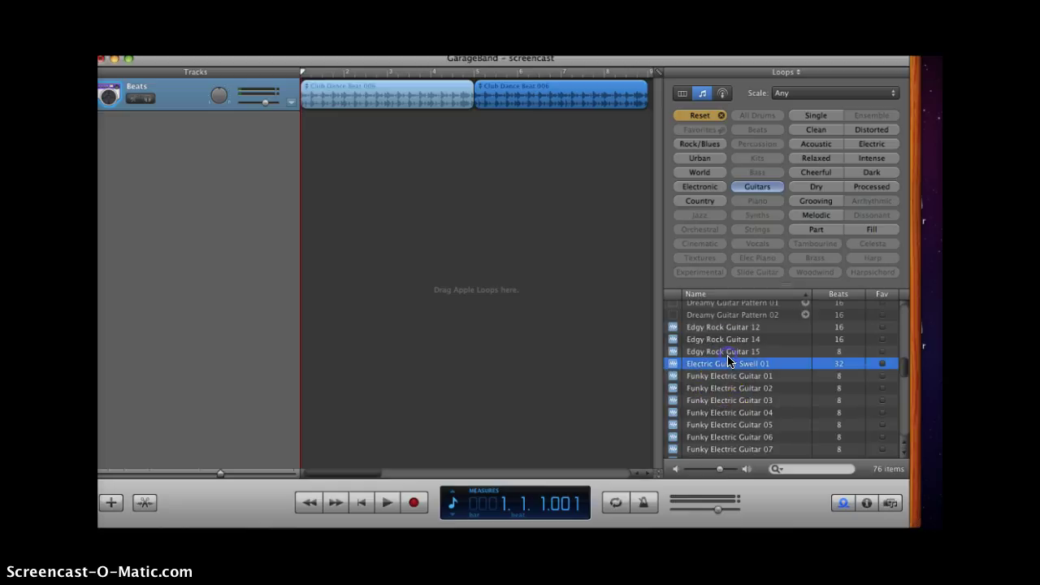
{"action": "left_click", "coordinate": [722, 340]}
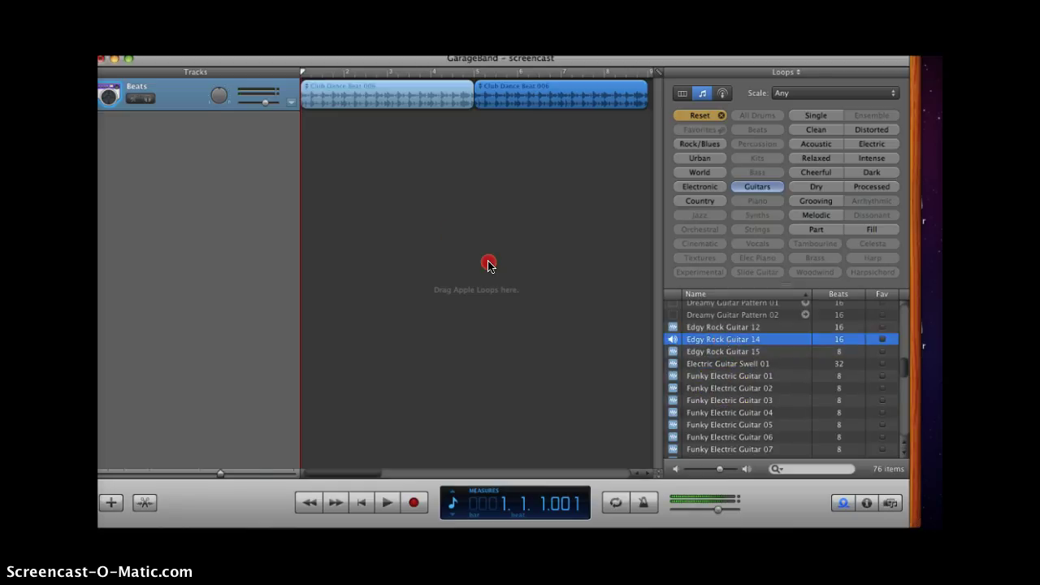
Add Edgy Rock Guitar 14 at measure 1 on a new track below the beats, followed by Edgy Rock Guitar 12 at measure 5
{"action": "key", "text": "space"}
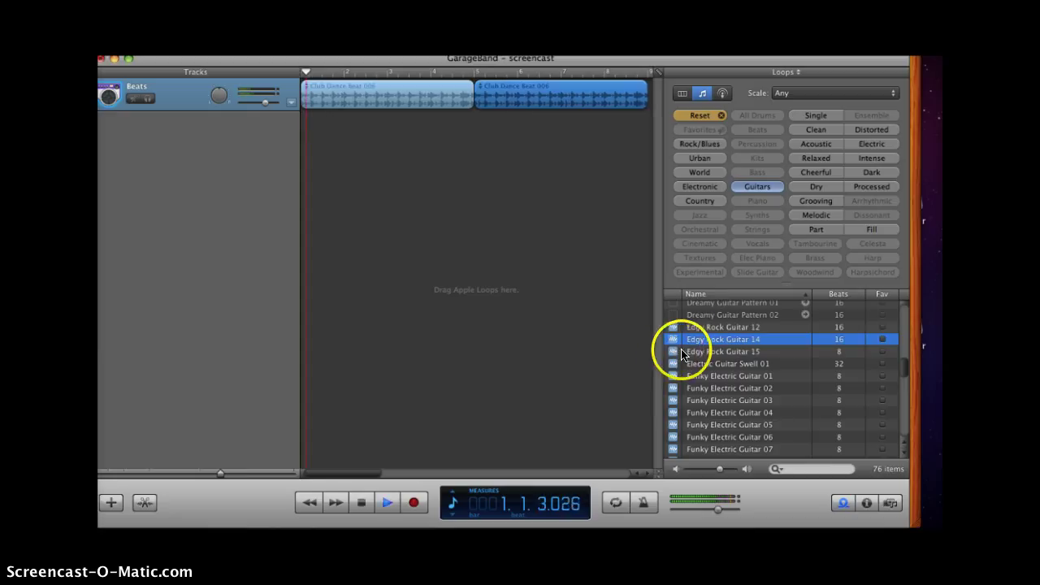
{"action": "left_click_drag", "start_coordinate": [700, 344], "coordinate": [345, 165]}
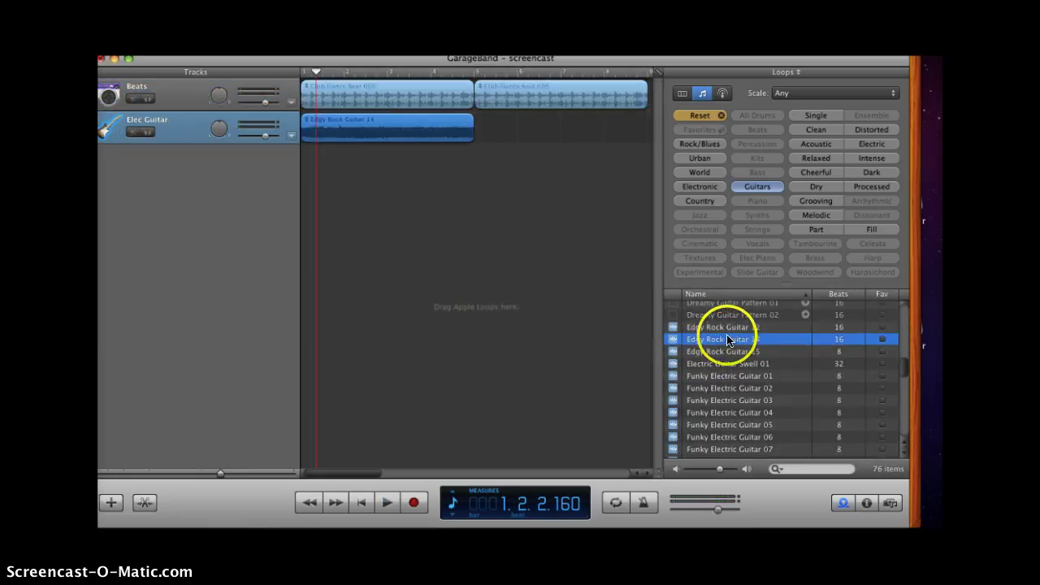
{"action": "left_click_drag", "start_coordinate": [722, 326], "coordinate": [485, 128]}
Clear the Guitars filter, filter the loops by Bass, and preview Edgy Rock Bass 07
{"action": "left_click", "coordinate": [700, 117]}
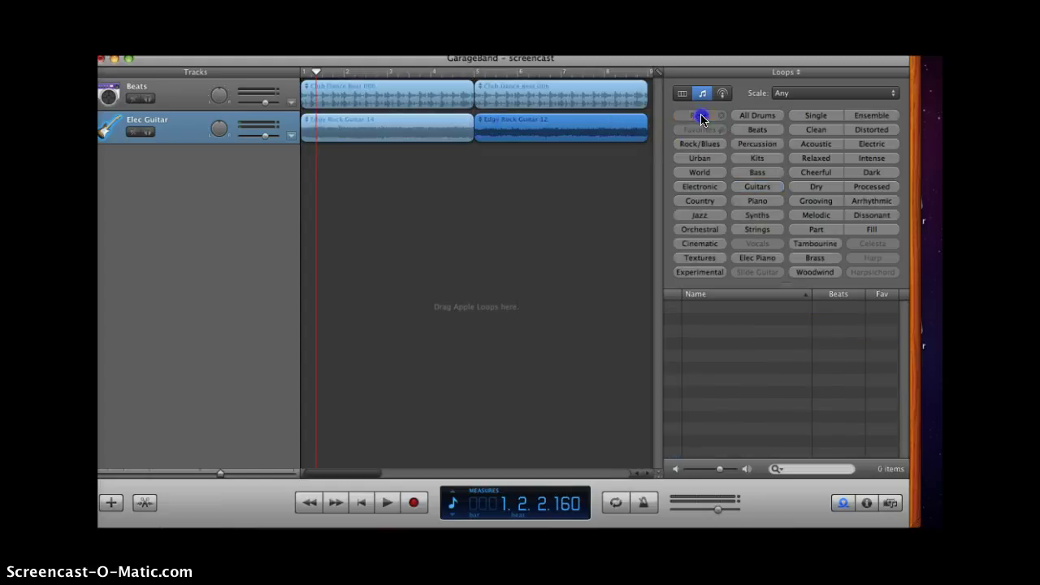
{"action": "left_click", "coordinate": [768, 173]}
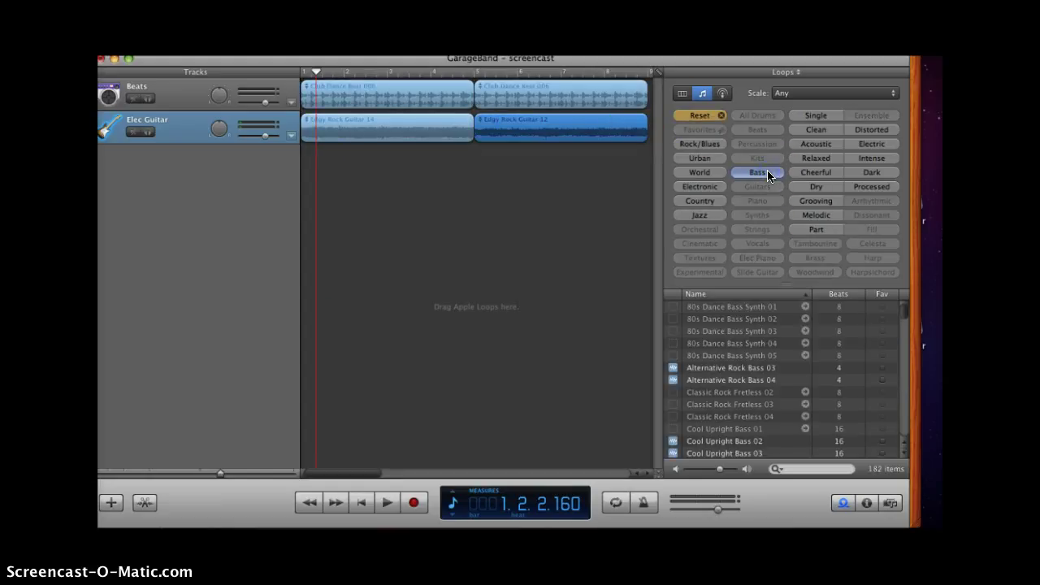
{"action": "left_click", "coordinate": [764, 366]}
{"action": "scroll", "coordinate": [759, 367], "scroll_direction": "down", "scroll_amount": 8}
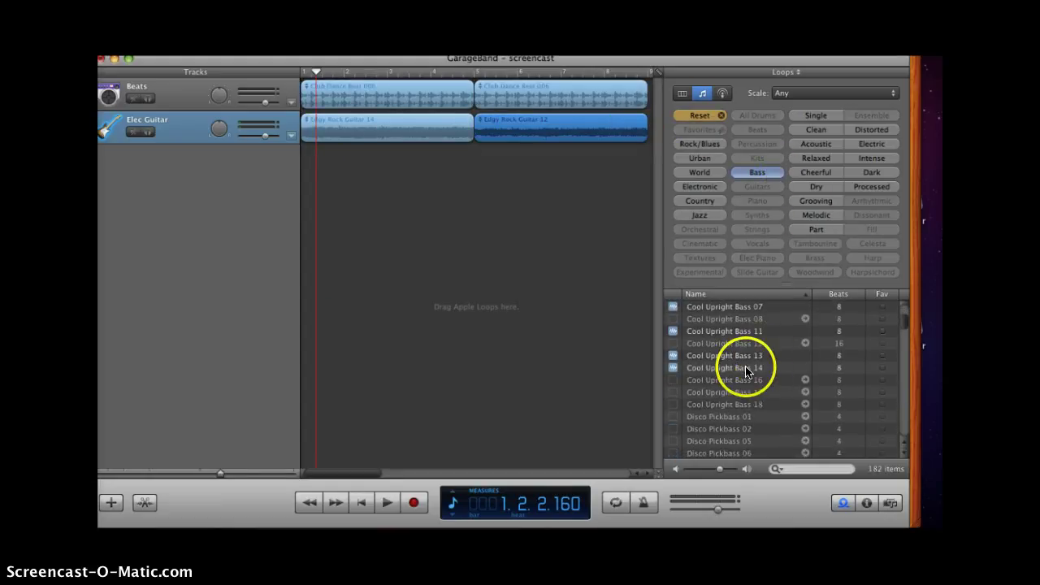
{"action": "left_click", "coordinate": [707, 328]}
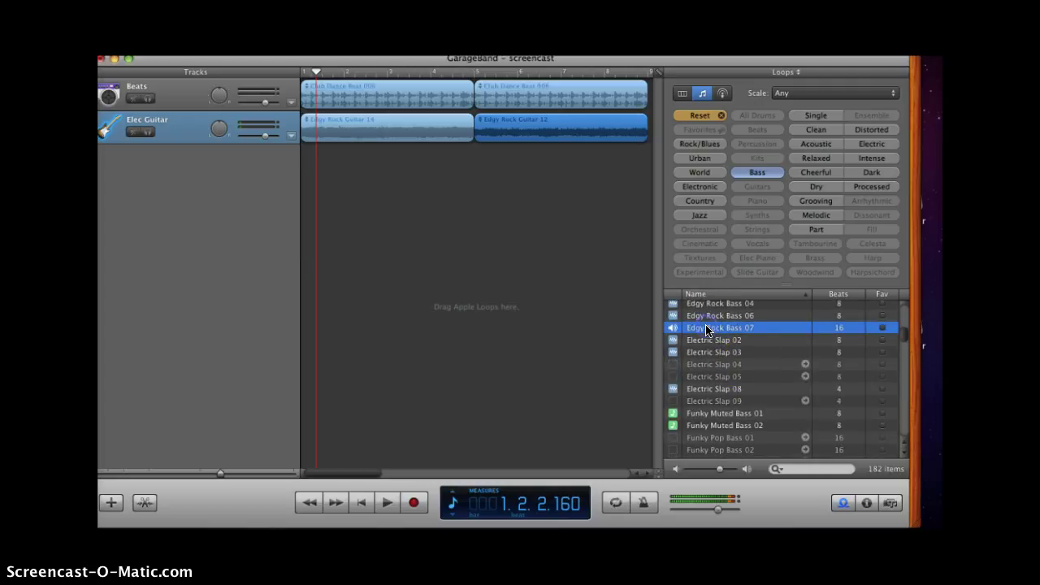
Add Edgy Rock Bass 07 at measure 5 on a new track below the electric guitar
{"action": "left_click", "coordinate": [706, 328]}
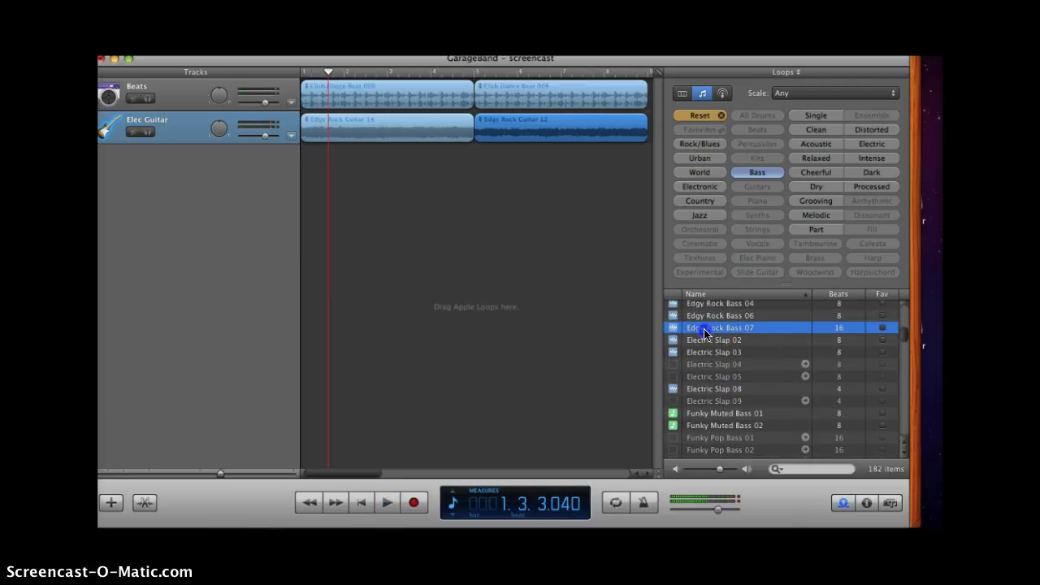
{"action": "left_click_drag", "start_coordinate": [707, 328], "coordinate": [484, 173]}
{"action": "left_click", "coordinate": [390, 225]}
Play the arrangement from the beginning through the end of the last loops, and stop playback
{"action": "key", "text": "Return"}
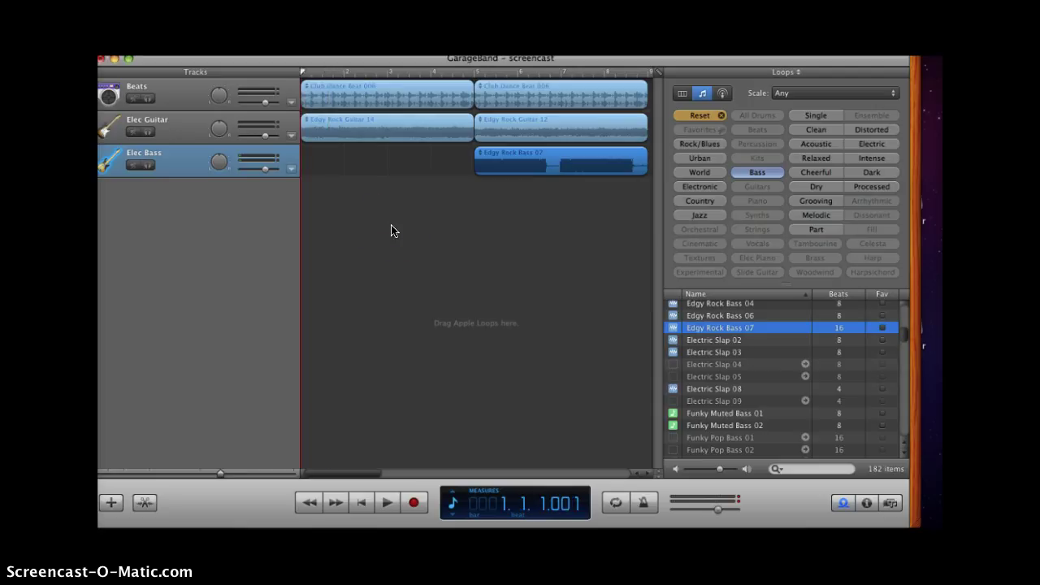
{"action": "left_click", "coordinate": [386, 504]}
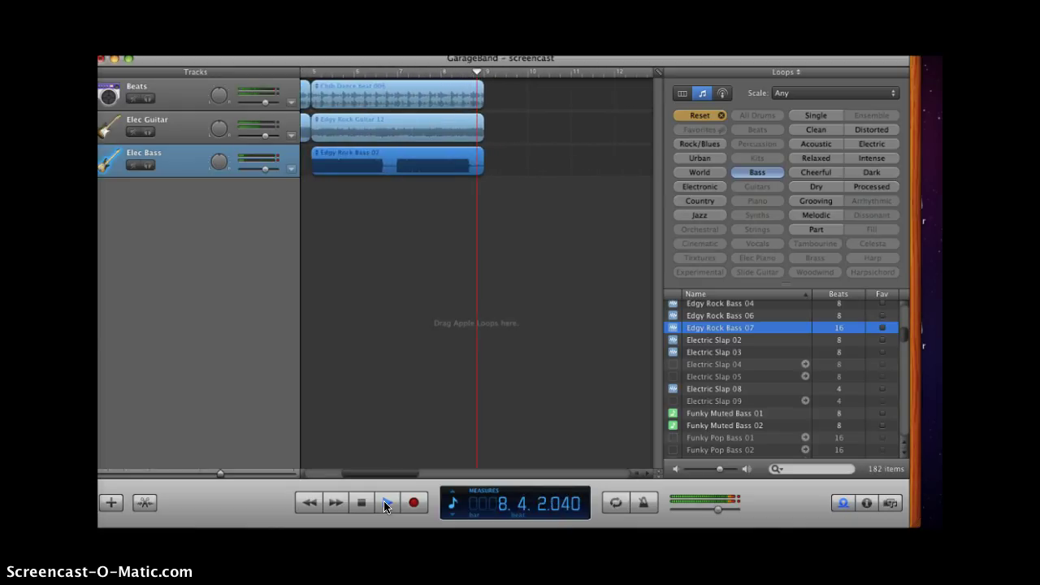
{"action": "left_click", "coordinate": [386, 504]}
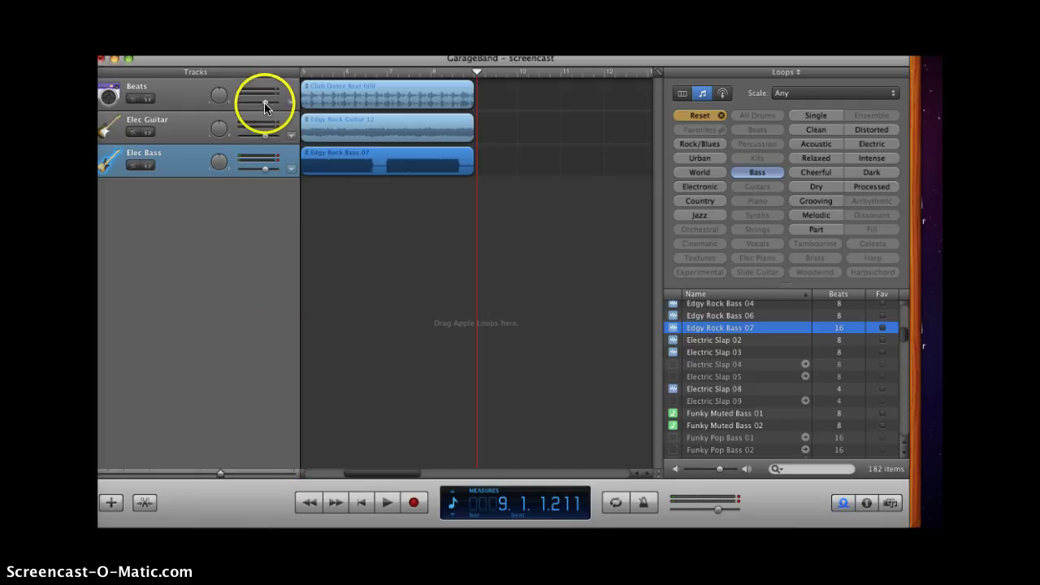
Raise the Beats track's volume and lower the Elec Guitar track's volume
{"action": "left_click_drag", "start_coordinate": [265, 105], "coordinate": [279, 107]}
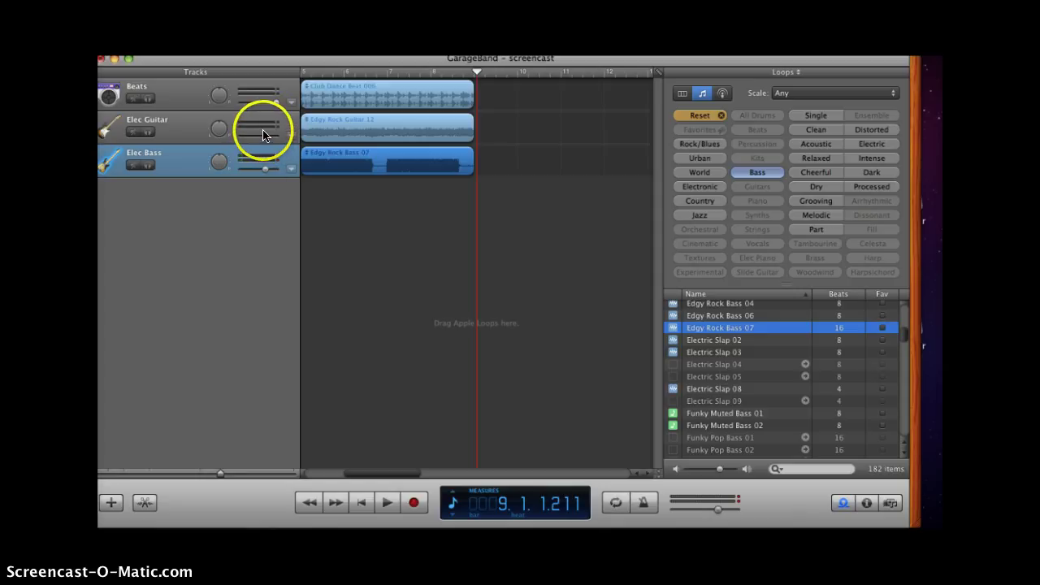
{"action": "left_click_drag", "start_coordinate": [265, 138], "coordinate": [251, 139]}
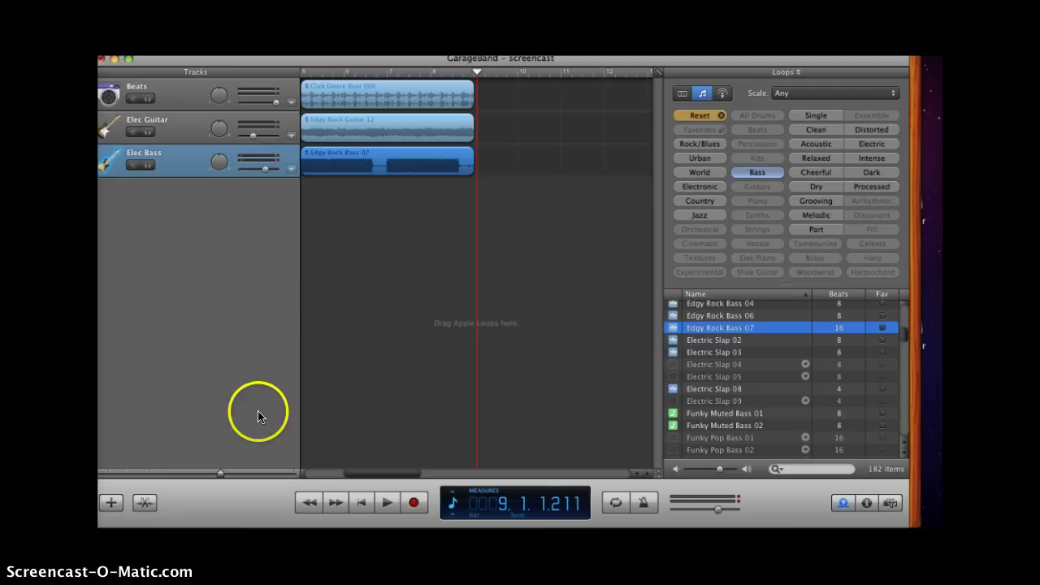
Add a new Real Instrument track to the project for microphone recording
{"action": "left_click", "coordinate": [112, 504]}
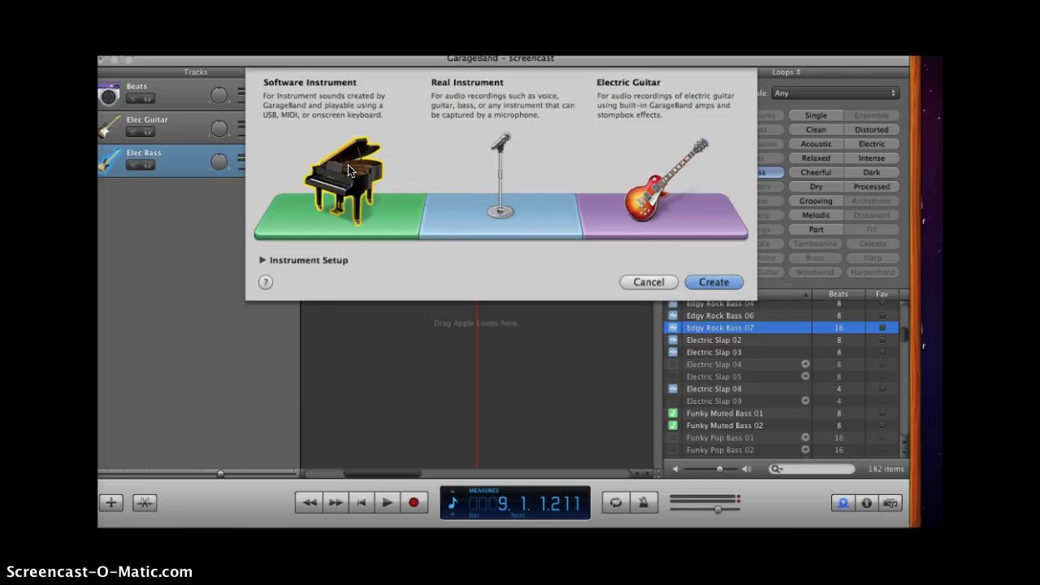
{"action": "left_click", "coordinate": [498, 206]}
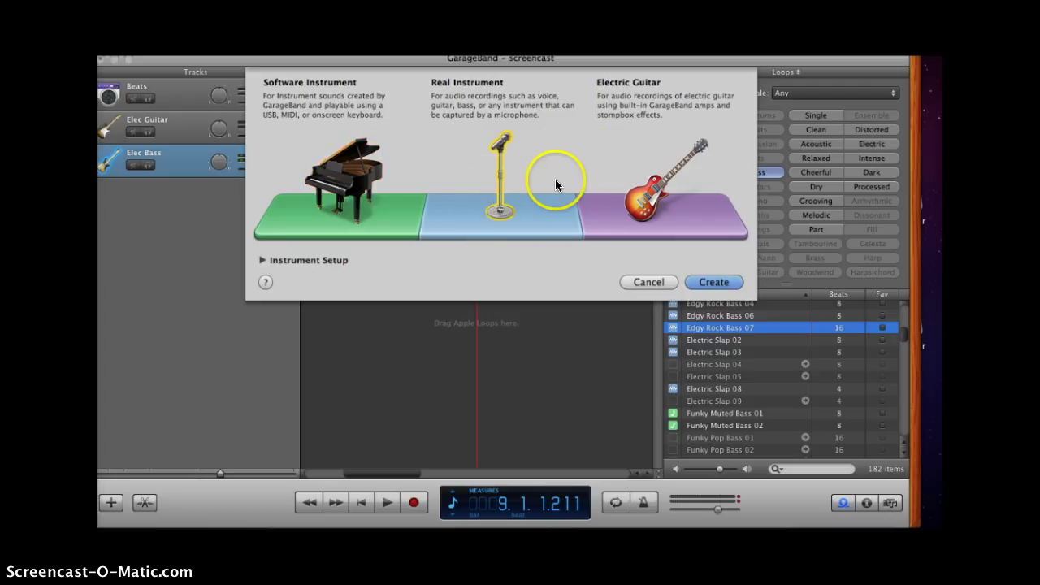
{"action": "left_click", "coordinate": [715, 283]}
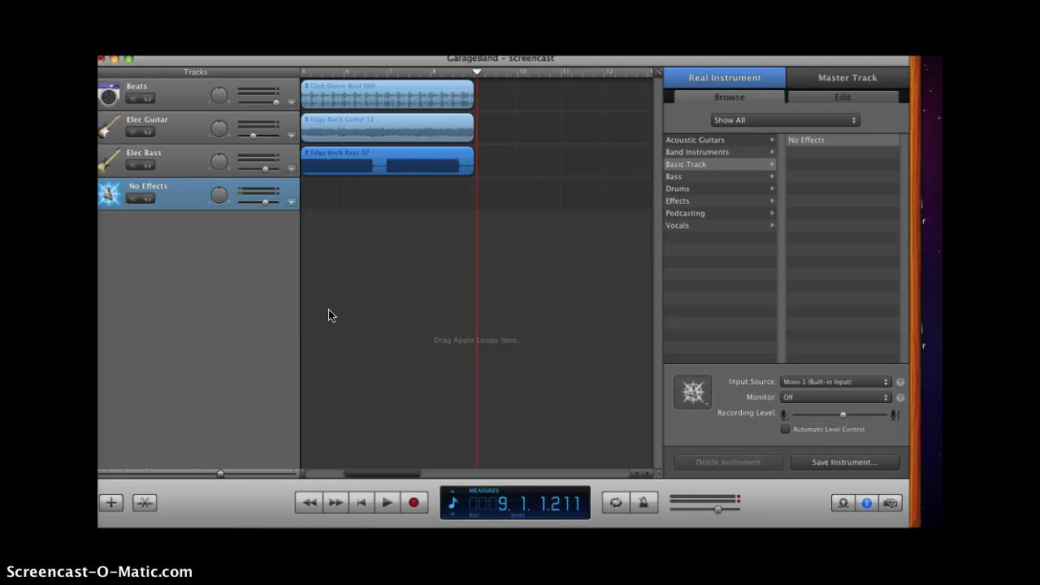
With the computer's sound muted, record a take on the No Effects track from the song's beginning to about measure 4
{"action": "scroll", "coordinate": [328, 316], "scroll_direction": "left", "scroll_amount": 4}
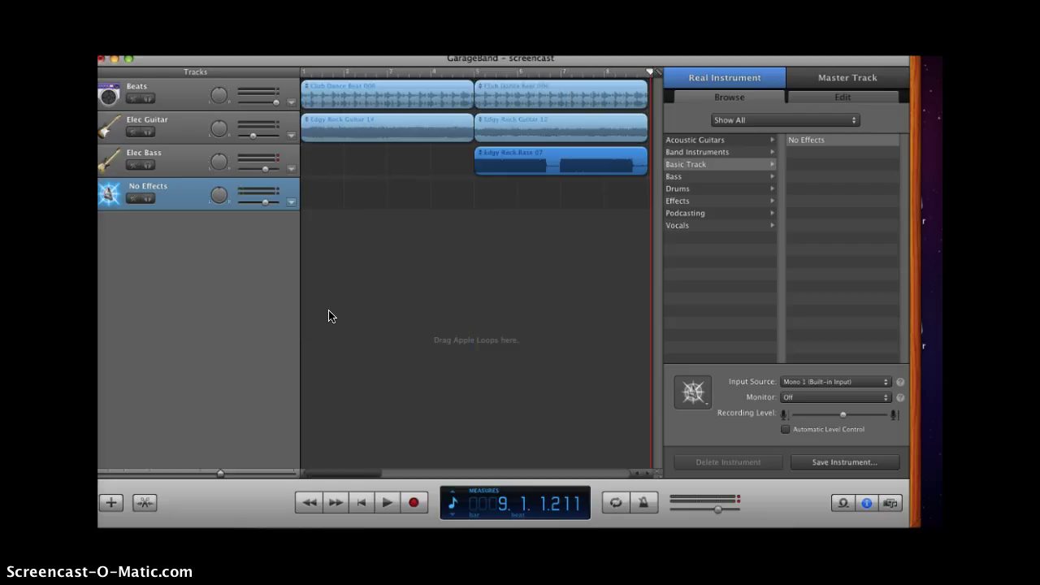
{"action": "key", "text": "XF86AudioMute"}
{"action": "key", "text": "XF86AudioMute"}
{"action": "key", "text": "XF86AudioMute"}
{"action": "left_click", "coordinate": [327, 235]}
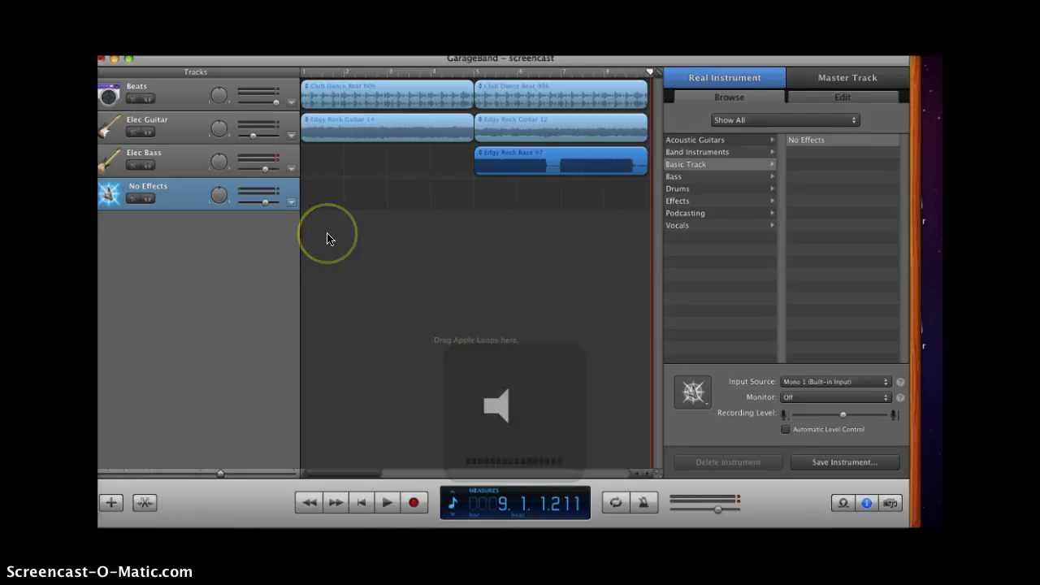
{"action": "key", "text": "Return"}
{"action": "left_click", "coordinate": [408, 74]}
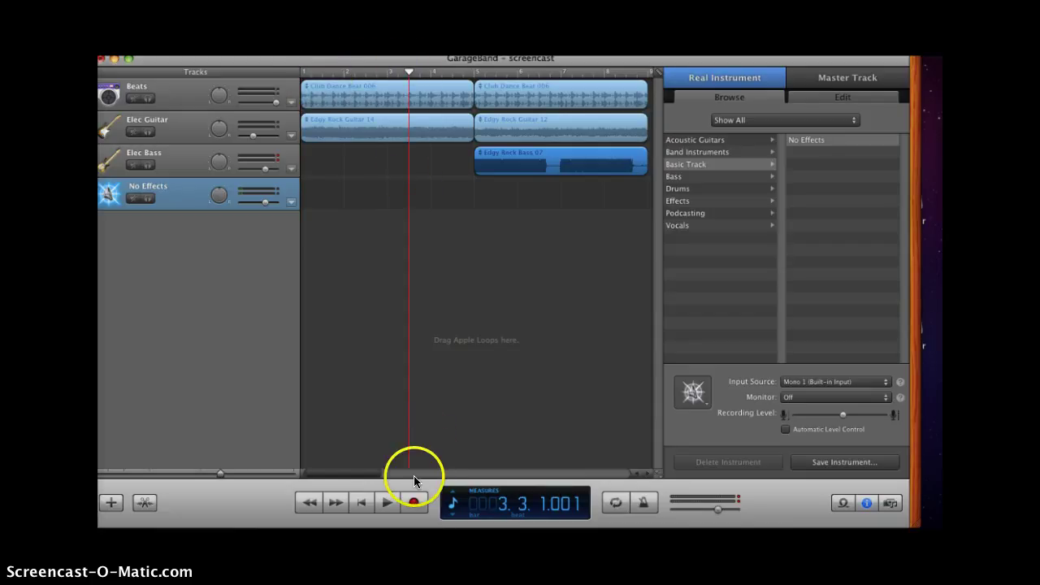
{"action": "left_click_drag", "start_coordinate": [408, 73], "coordinate": [295, 76]}
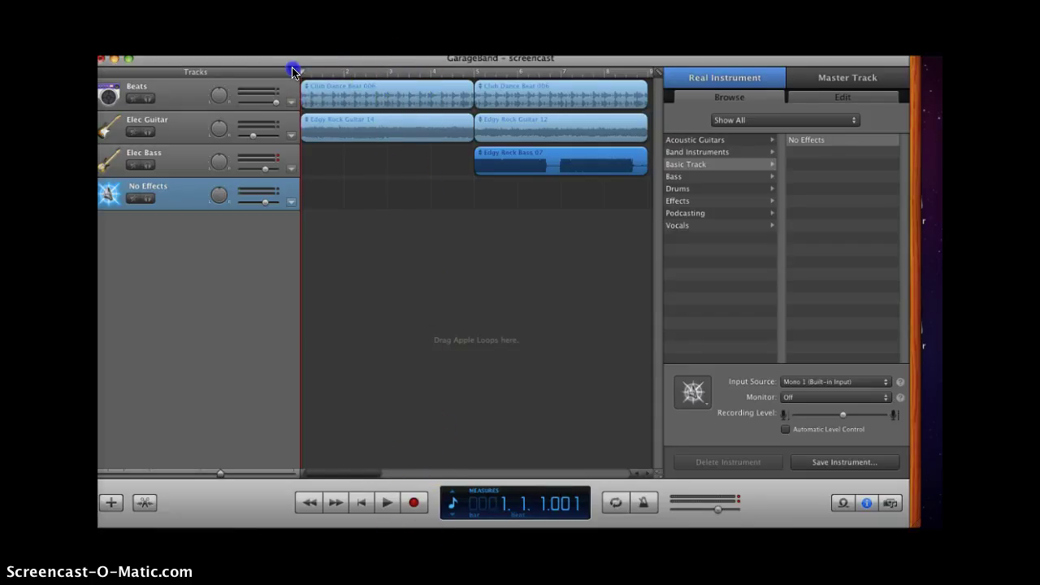
{"action": "left_click", "coordinate": [415, 505]}
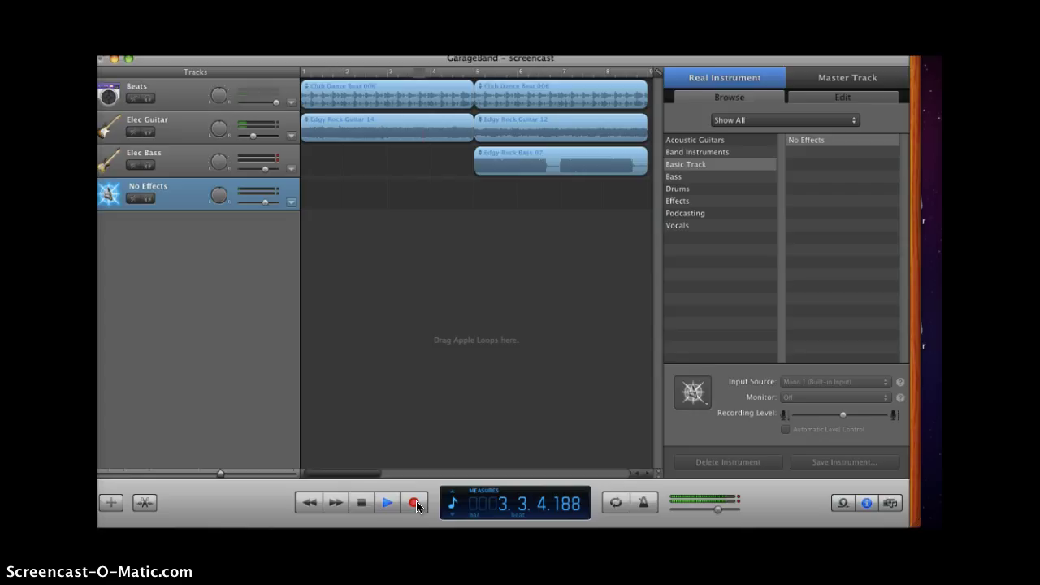
{"action": "key", "text": "space"}
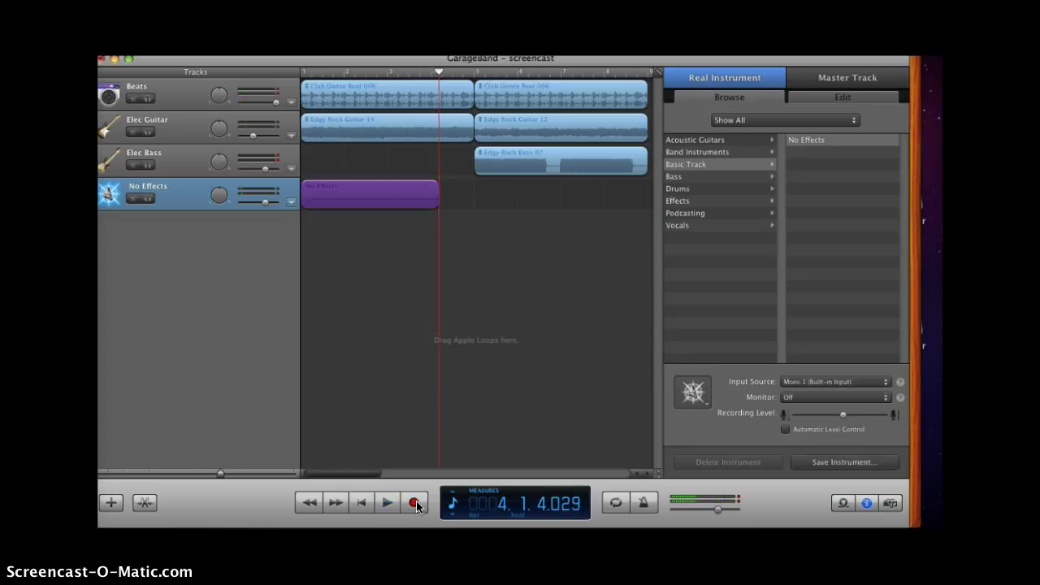
Play the recorded take back from the beginning with the computer's volume raised, and stop shortly before measure 4
{"action": "key", "text": "Home"}
{"action": "key", "text": "space"}
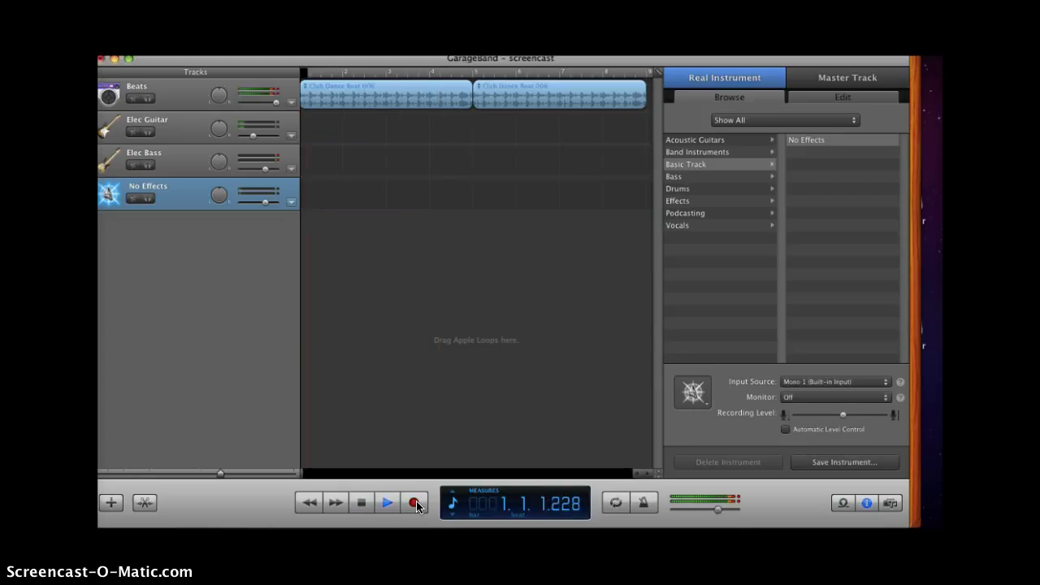
{"action": "key", "text": "XF86AudioRaiseVolume"}
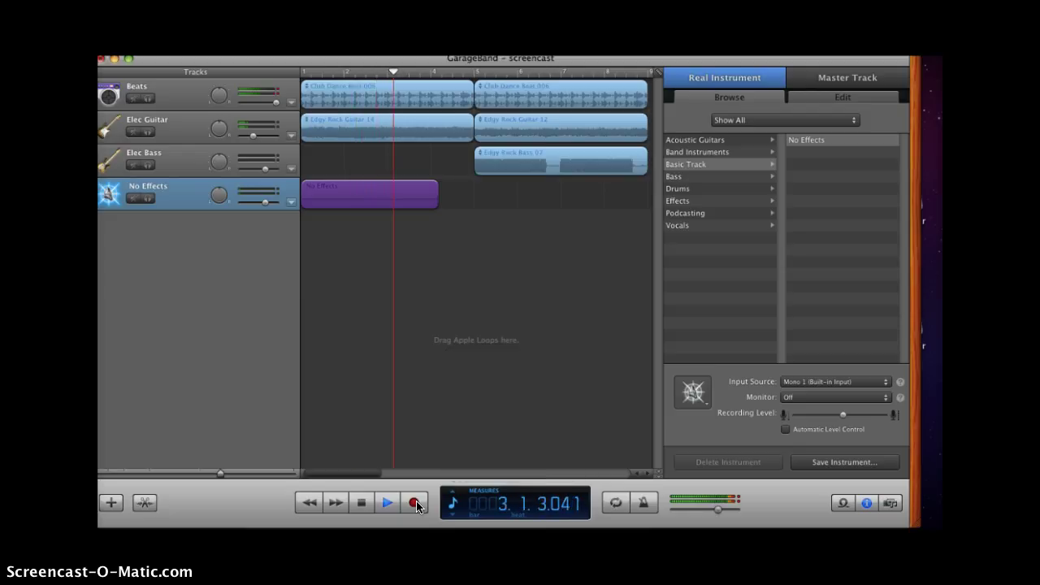
{"action": "key", "text": "space"}
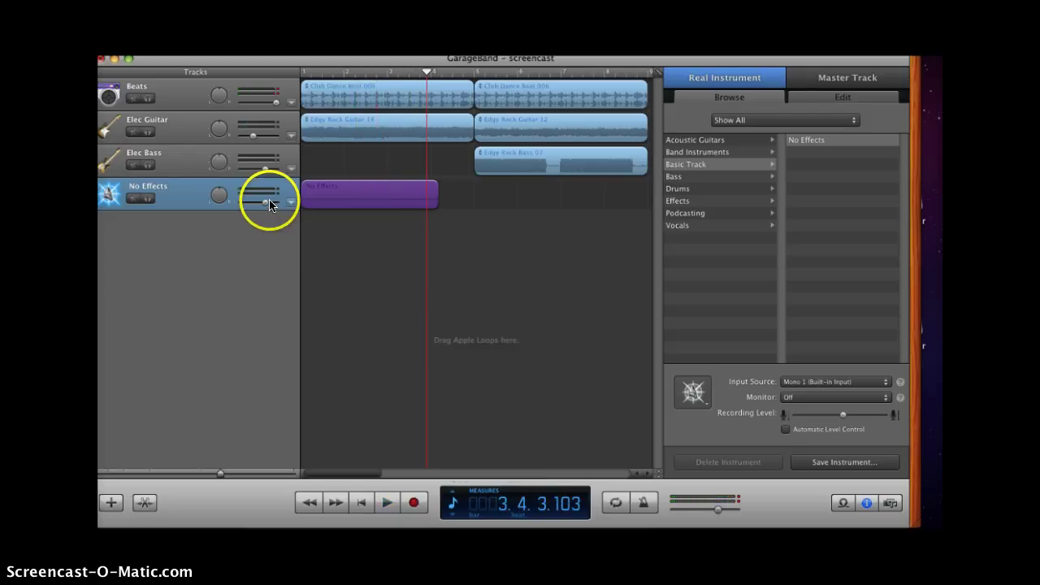
Raise the No Effects track's volume to maximum and lower the Elec Bass and Beats tracks' volumes
{"action": "left_click_drag", "start_coordinate": [265, 202], "coordinate": [299, 205]}
{"action": "left_click_drag", "start_coordinate": [264, 173], "coordinate": [251, 173]}
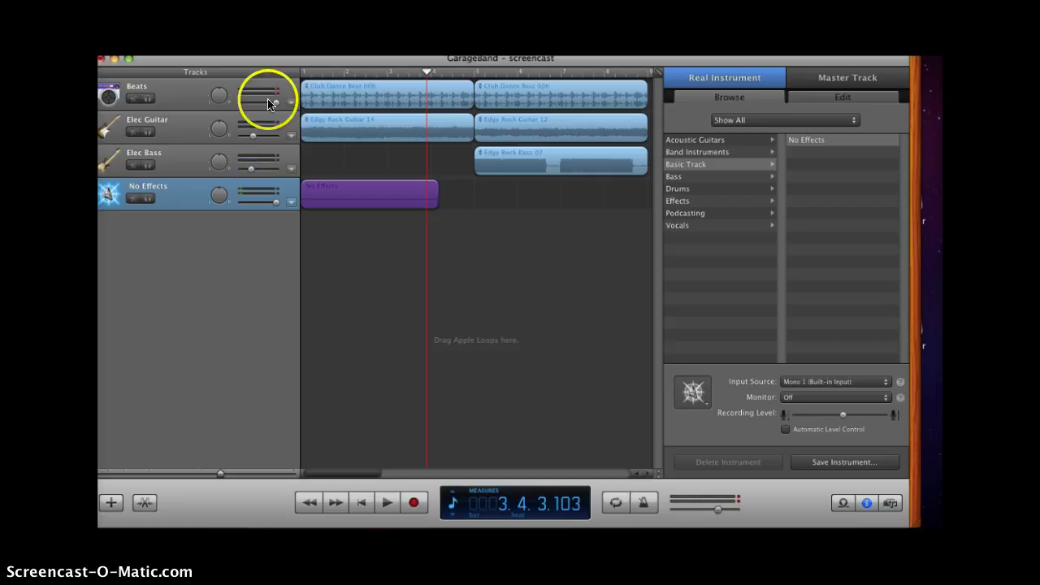
{"action": "left_click_drag", "start_coordinate": [274, 103], "coordinate": [248, 104]}
Play the rebalanced mix from the beginning and stop shortly before measure 4
{"action": "key", "text": "Return"}
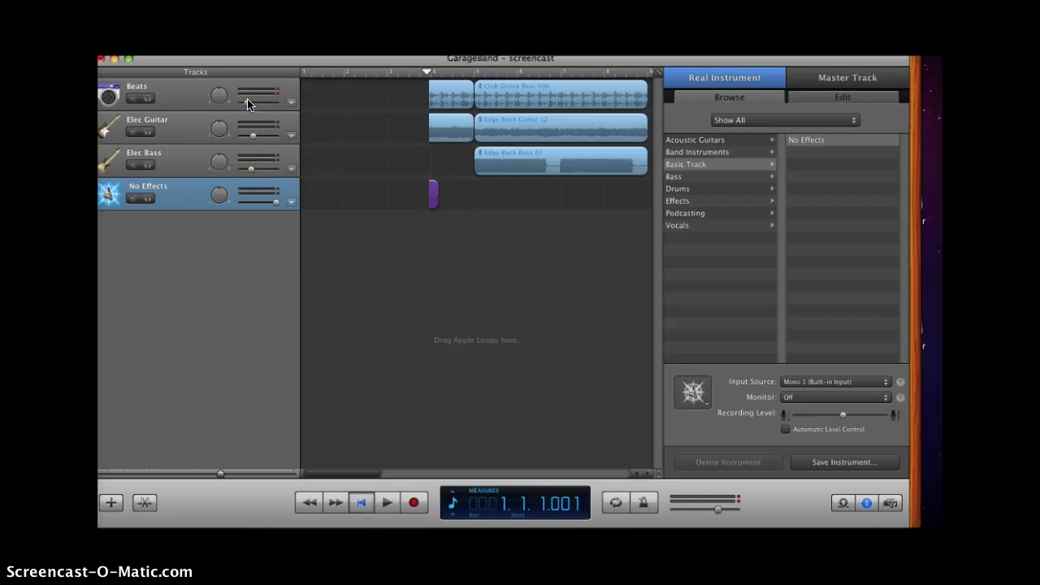
{"action": "key", "text": "space"}
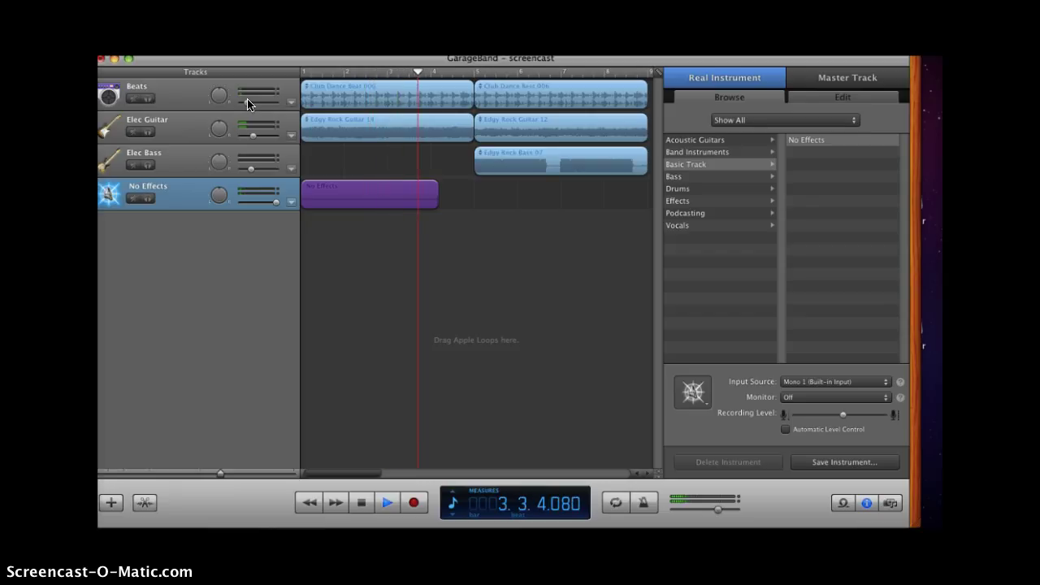
{"action": "key", "text": "space"}
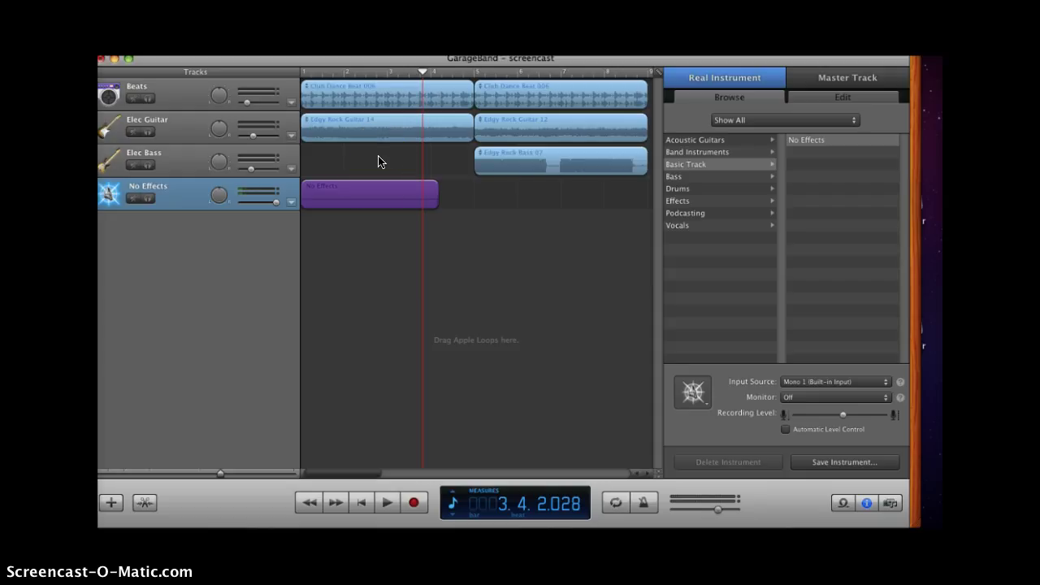
Delete the recorded region from the No Effects track and the Edgy Rock Bass 07 region from the Elec Bass track
{"action": "left_click", "coordinate": [372, 192]}
{"action": "key", "text": "Delete"}
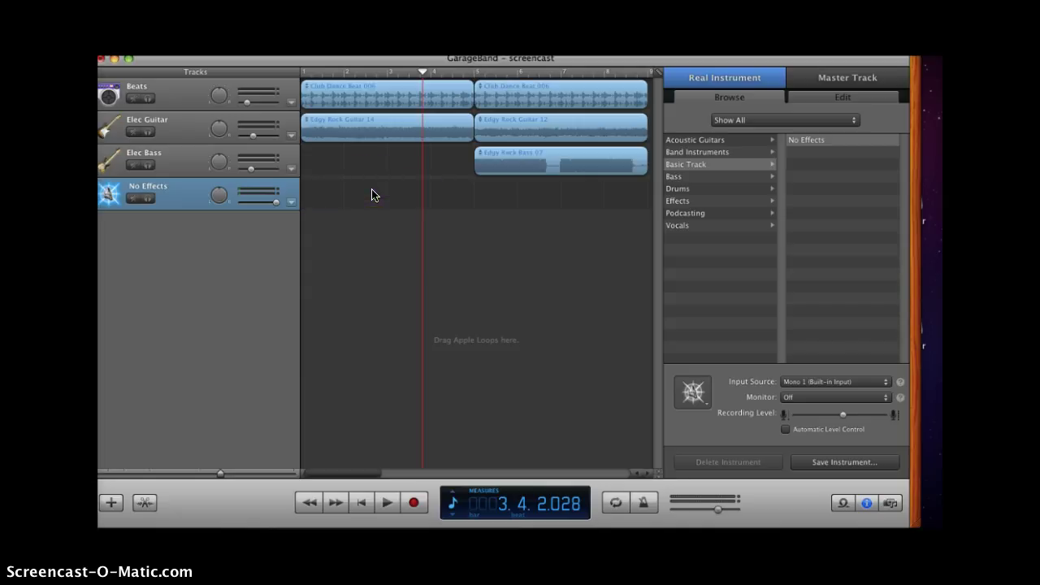
{"action": "left_click", "coordinate": [514, 169]}
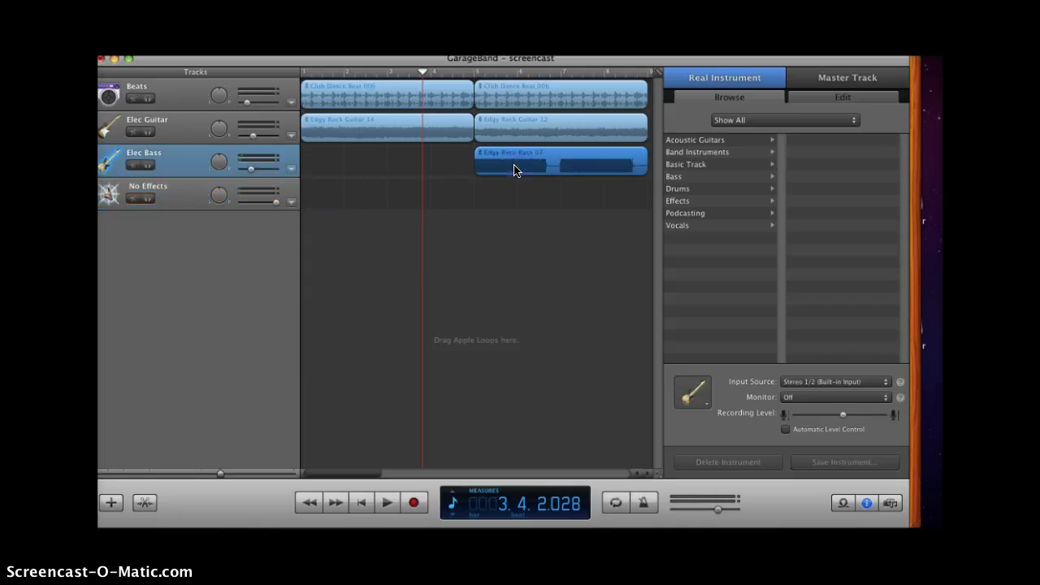
{"action": "key", "text": "Delete"}
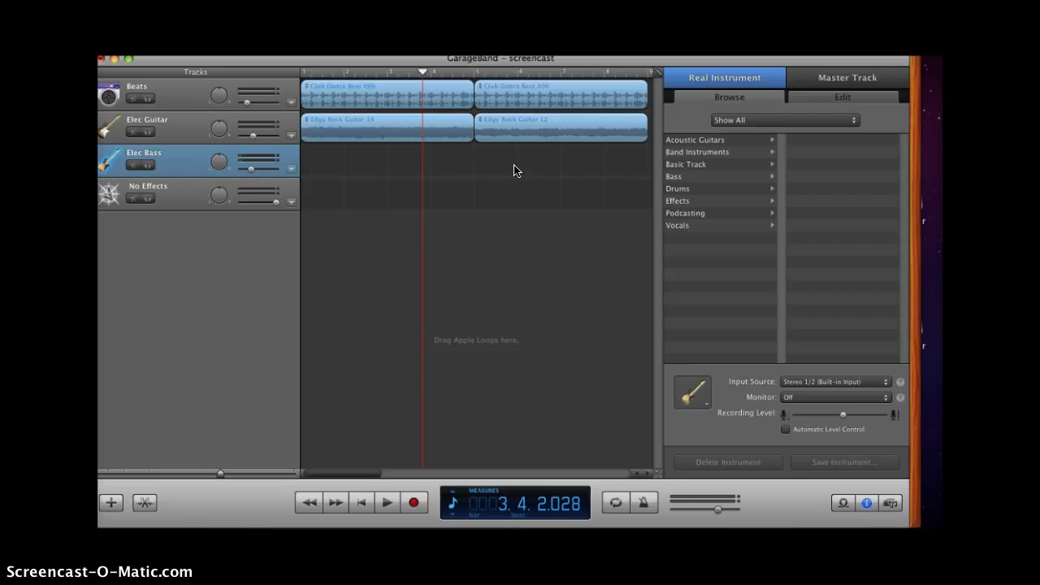
Examine the Edgy Rock Guitar 14 region's waveform and tuning settings in the track editor, and close the editor
{"action": "left_click", "coordinate": [140, 459]}
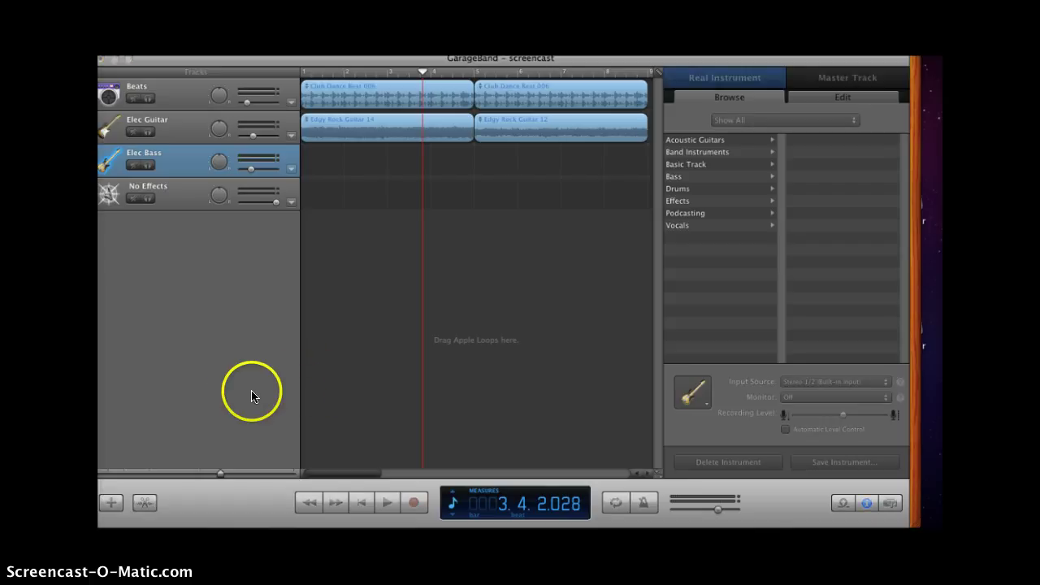
{"action": "left_click", "coordinate": [224, 406]}
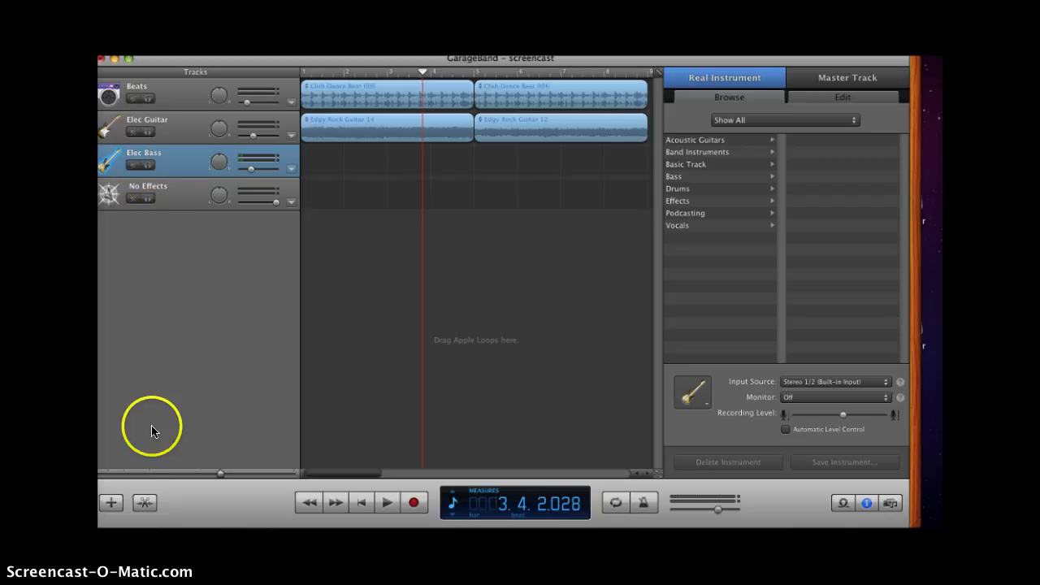
{"action": "left_click", "coordinate": [144, 503]}
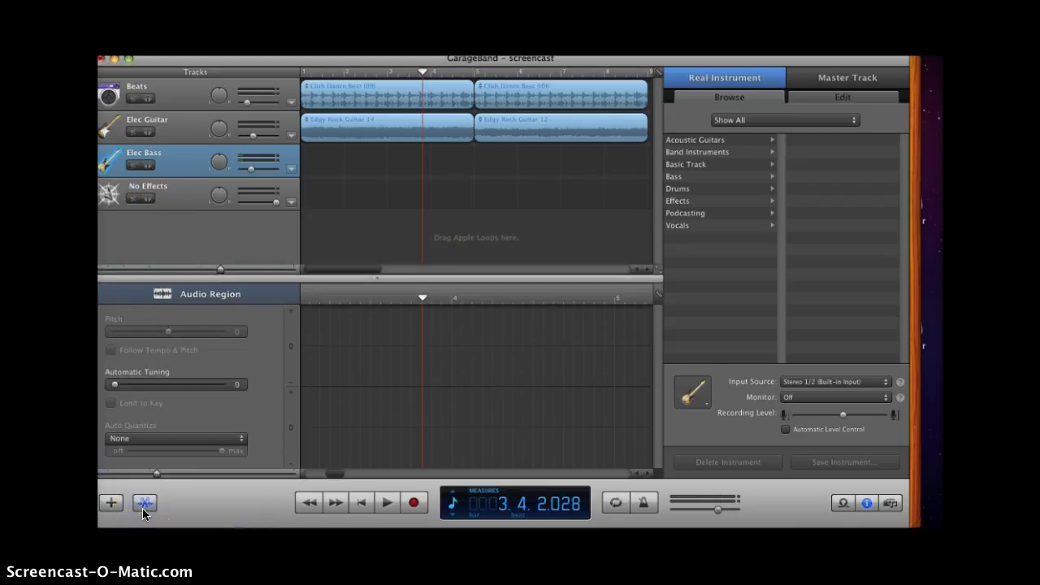
{"action": "left_click", "coordinate": [407, 132]}
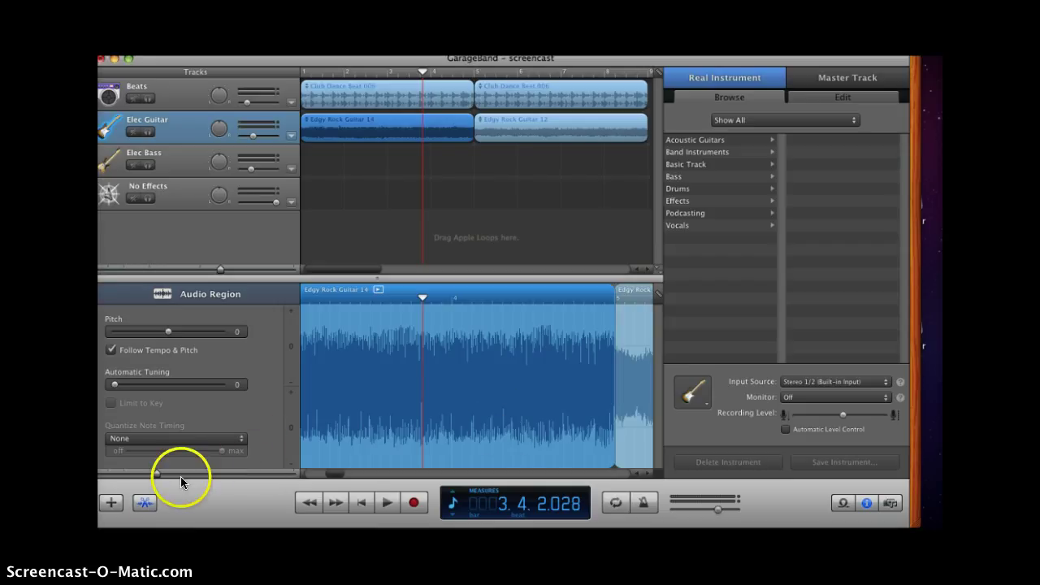
{"action": "left_click", "coordinate": [141, 505]}
{"action": "left_click", "coordinate": [155, 506]}
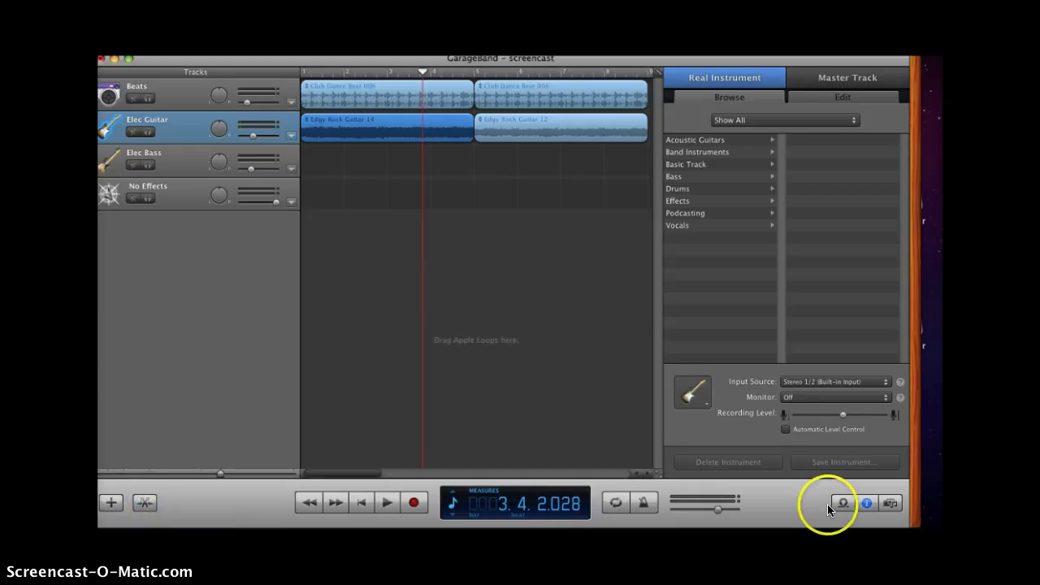
Show the loop browser again, and replace it with the Media Browser
{"action": "left_click", "coordinate": [845, 504]}
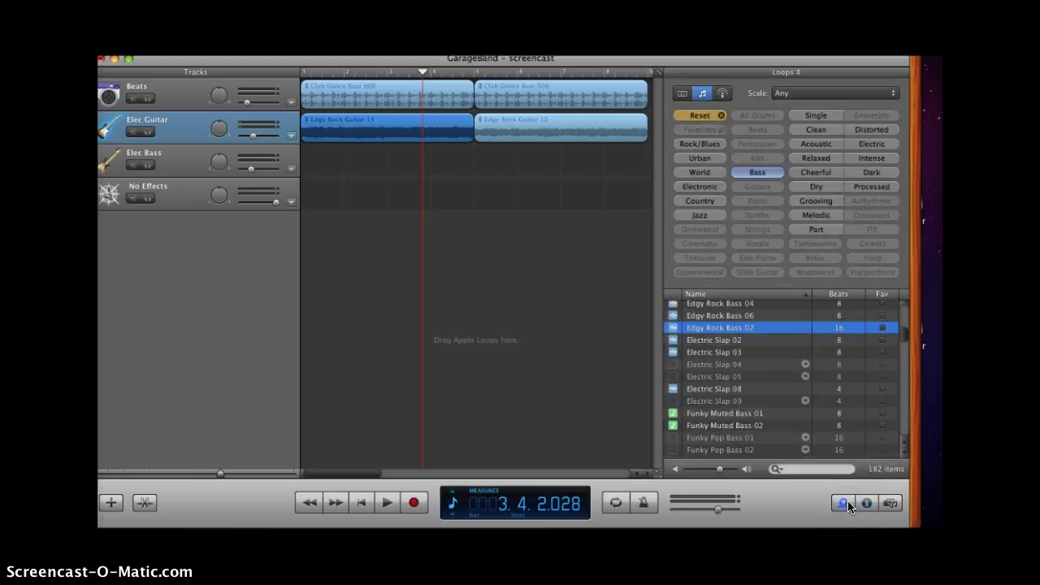
{"action": "left_click", "coordinate": [892, 505]}
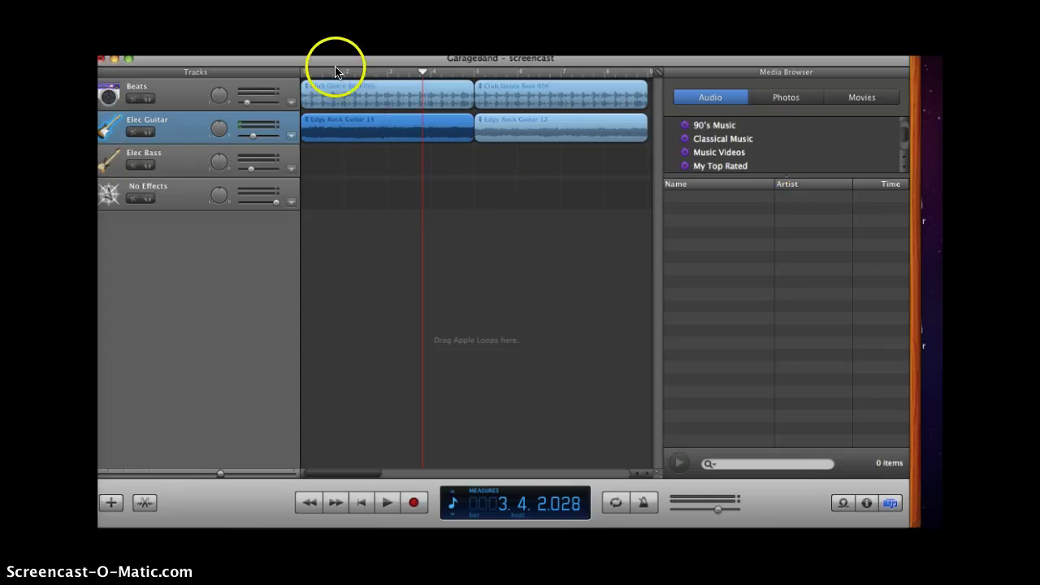
View the options for sharing the song to iTunes, disk or CD, and dismiss them without choosing one
{"action": "left_click", "coordinate": [338, 121]}
{"action": "left_click", "coordinate": [342, 96]}
{"action": "left_click", "coordinate": [342, 44]}
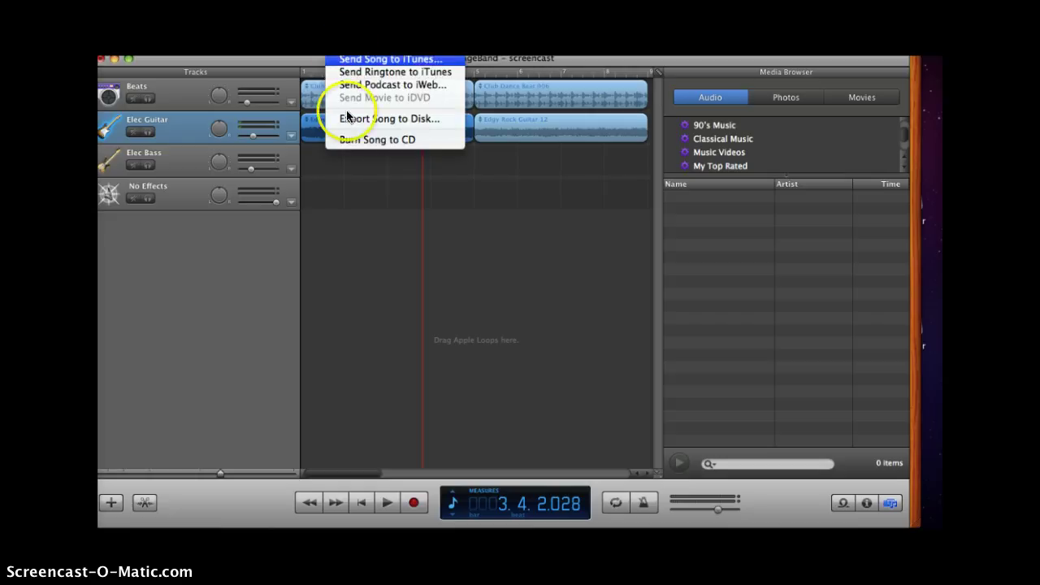
{"action": "left_click", "coordinate": [372, 246]}
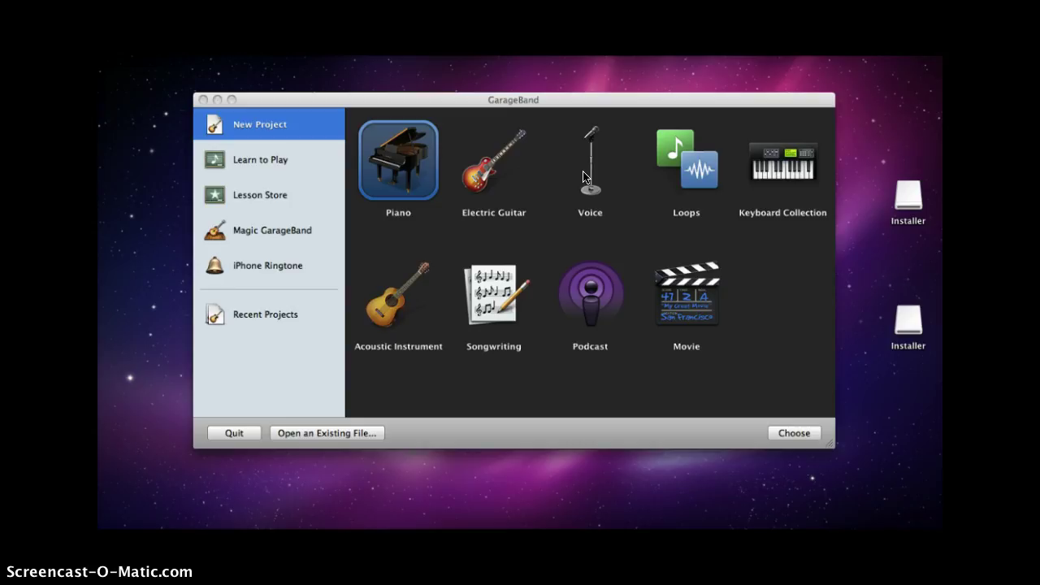
Create a new Piano project named My Song 3 in 4/4 at 120 bpm in C major
{"action": "double_click", "coordinate": [426, 176]}
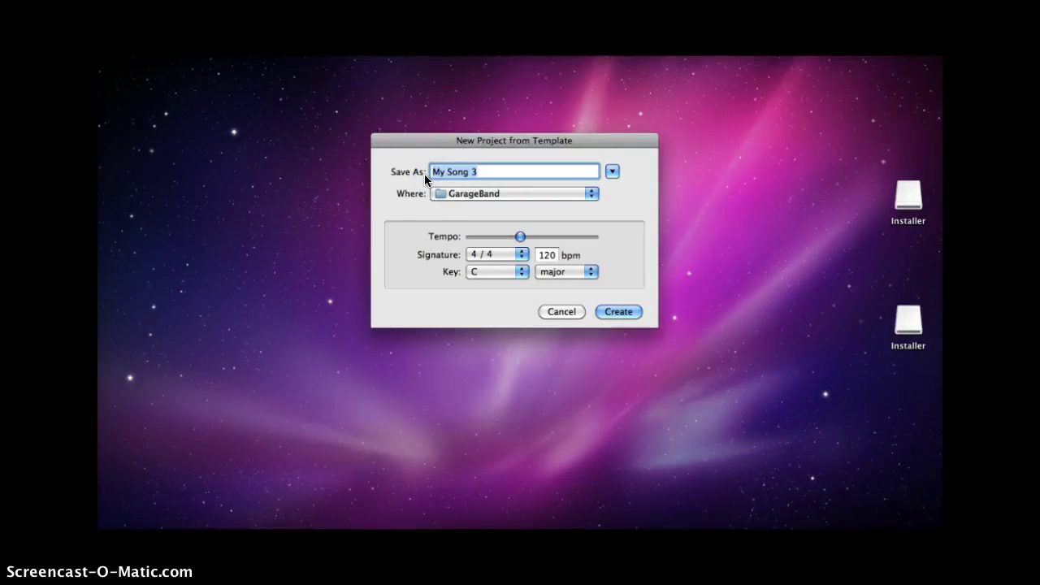
{"action": "left_click", "coordinate": [606, 313]}
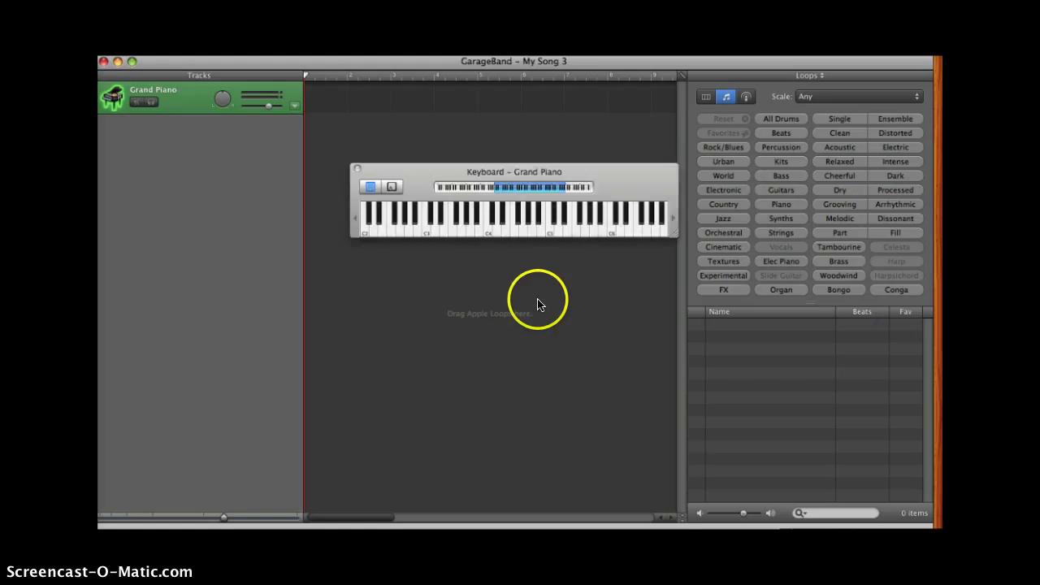
Try out several Grand Piano notes from C4 upward on the on-screen keyboard, and close the keyboard
{"action": "left_click", "coordinate": [490, 234]}
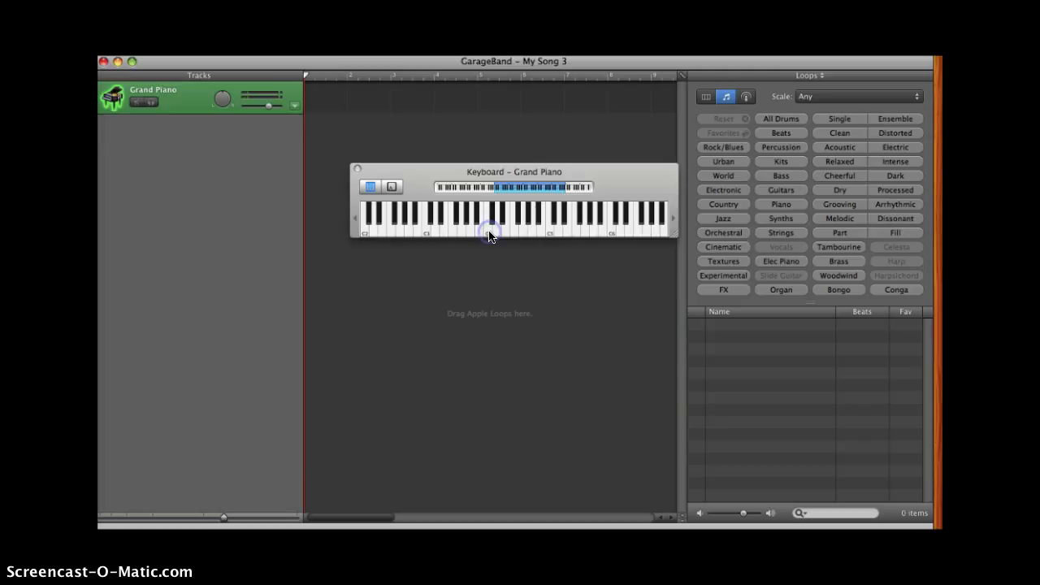
{"action": "left_click", "coordinate": [489, 235]}
{"action": "left_click", "coordinate": [501, 235]}
{"action": "left_click", "coordinate": [502, 235]}
{"action": "left_click", "coordinate": [522, 227]}
{"action": "left_click", "coordinate": [523, 227]}
{"action": "left_click", "coordinate": [505, 235]}
{"action": "left_click", "coordinate": [523, 230]}
{"action": "left_click", "coordinate": [353, 168]}
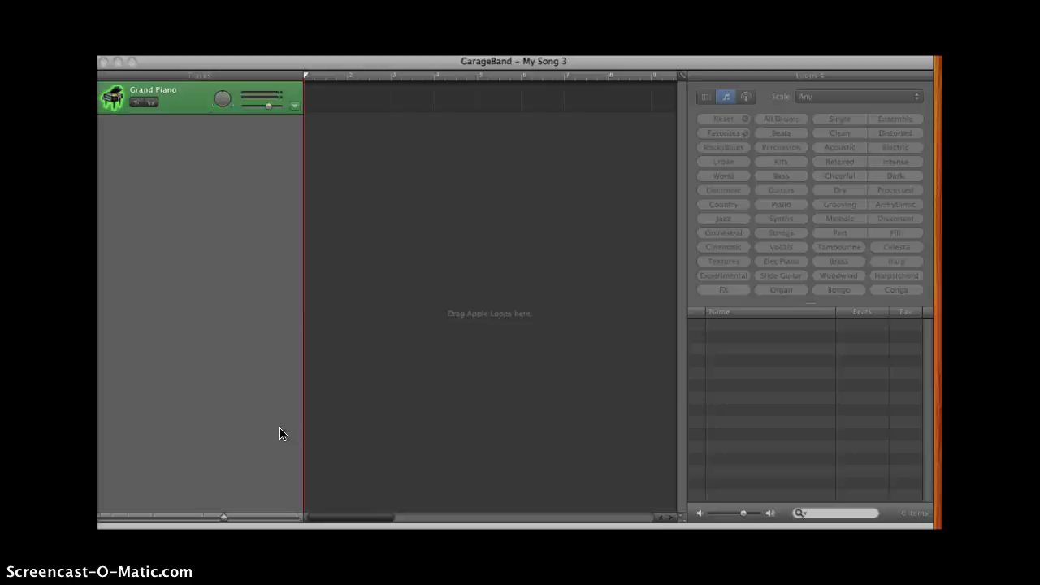
{"action": "left_click", "coordinate": [190, 421]}
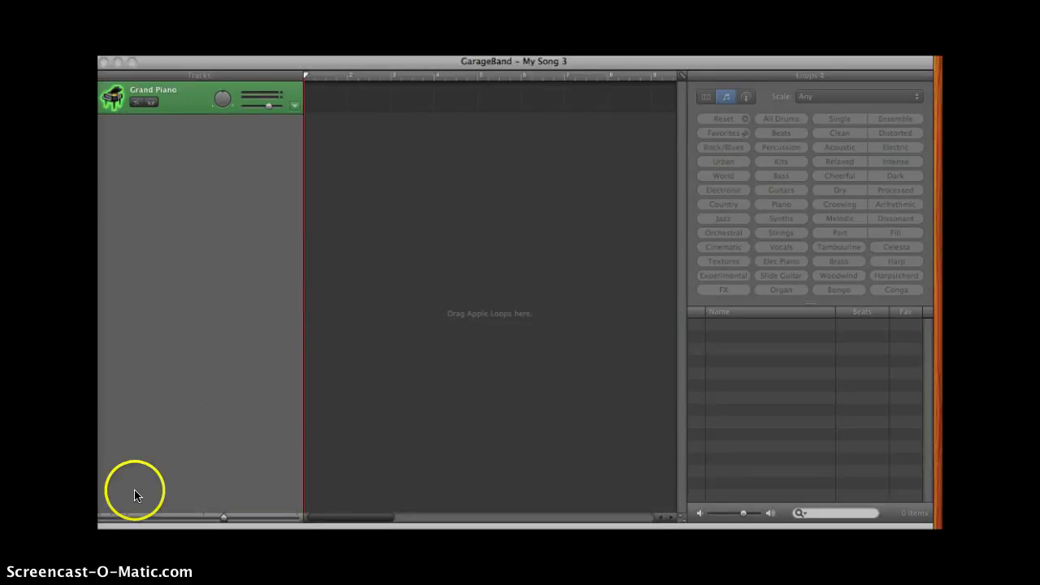